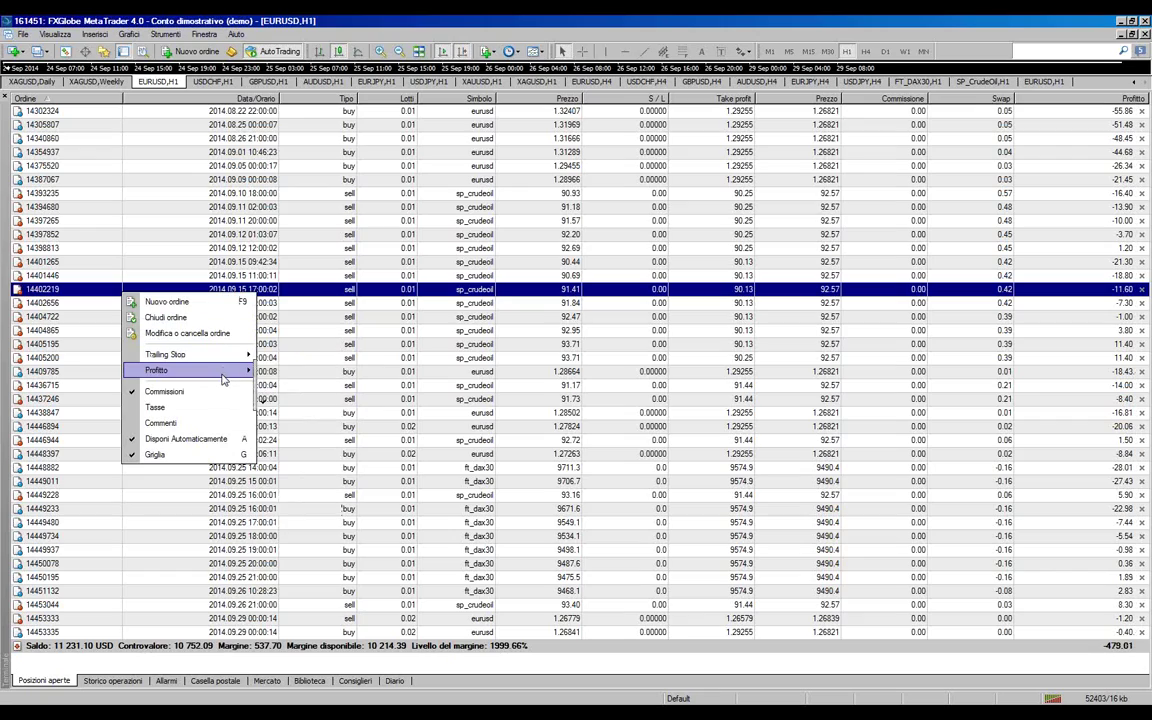
Display the profit of the open positions in points
mouse_move(224, 372)
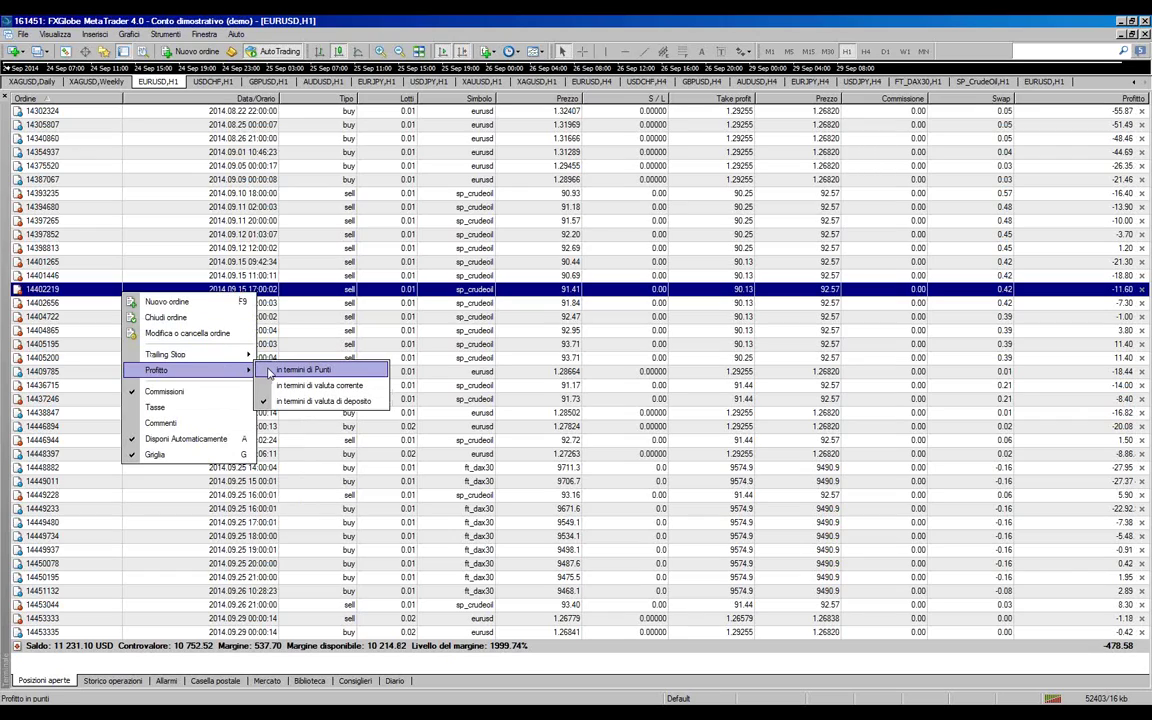
left_click(275, 370)
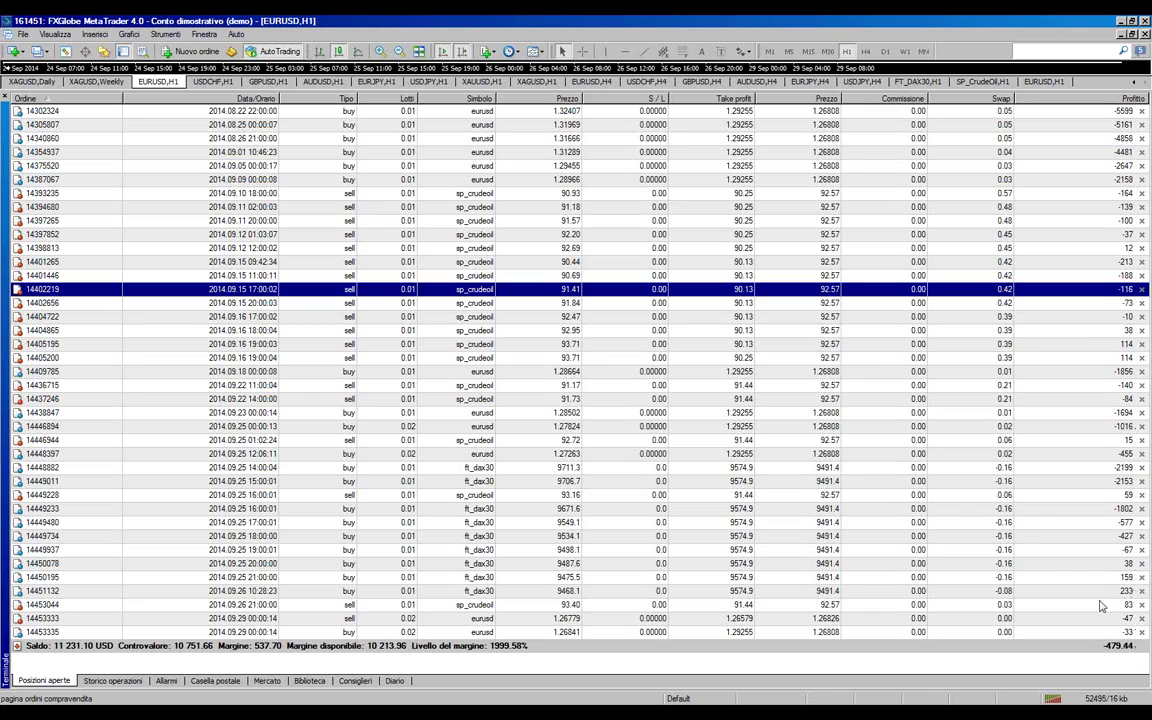
left_click(1100, 604)
Switch the profit display of the open positions back to deposit currency
left_click(679, 539)
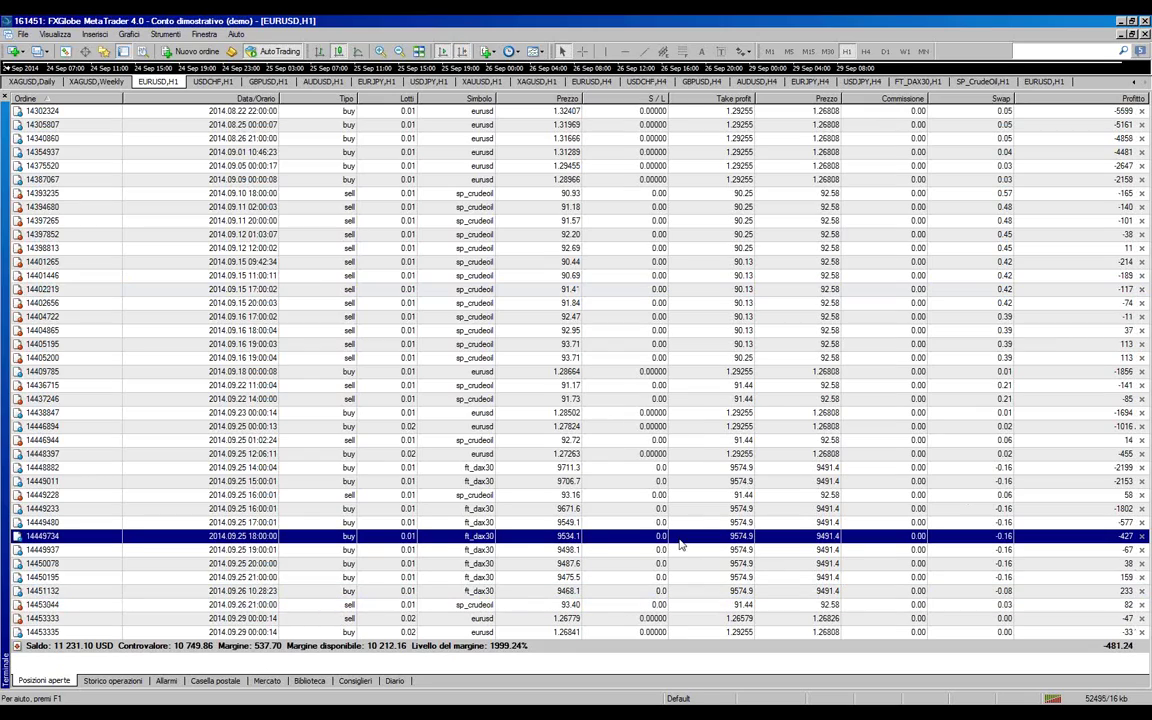
right_click(679, 543)
mouse_move(800, 428)
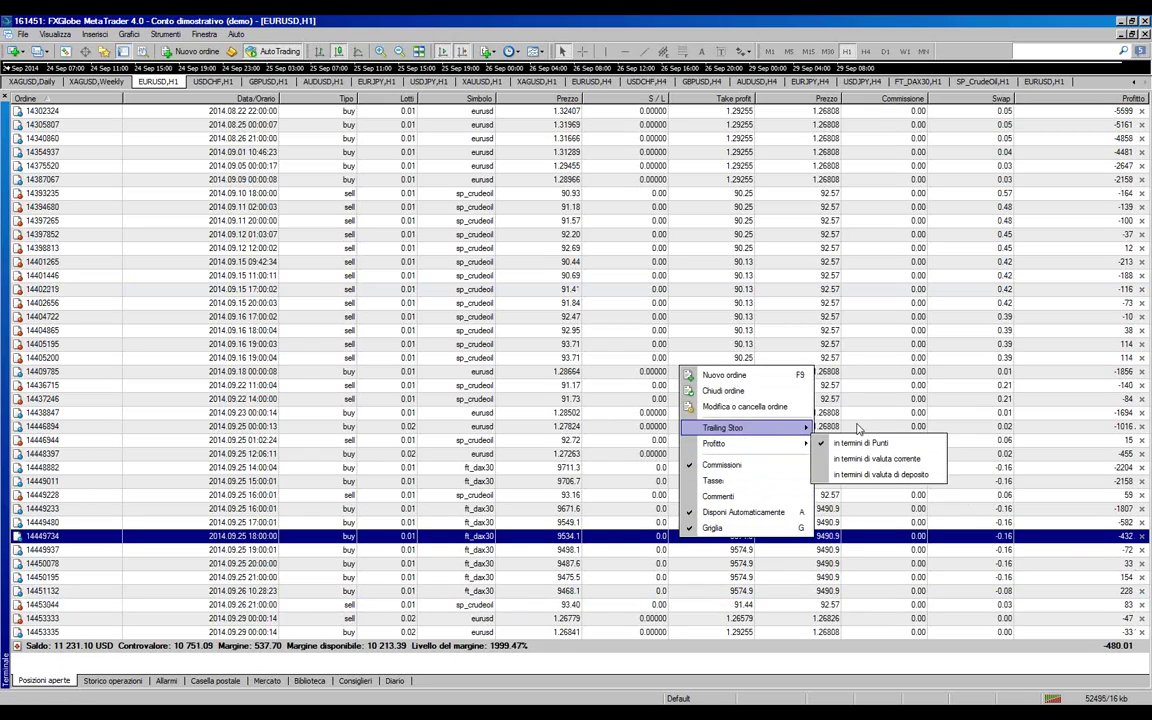
mouse_move(760, 443)
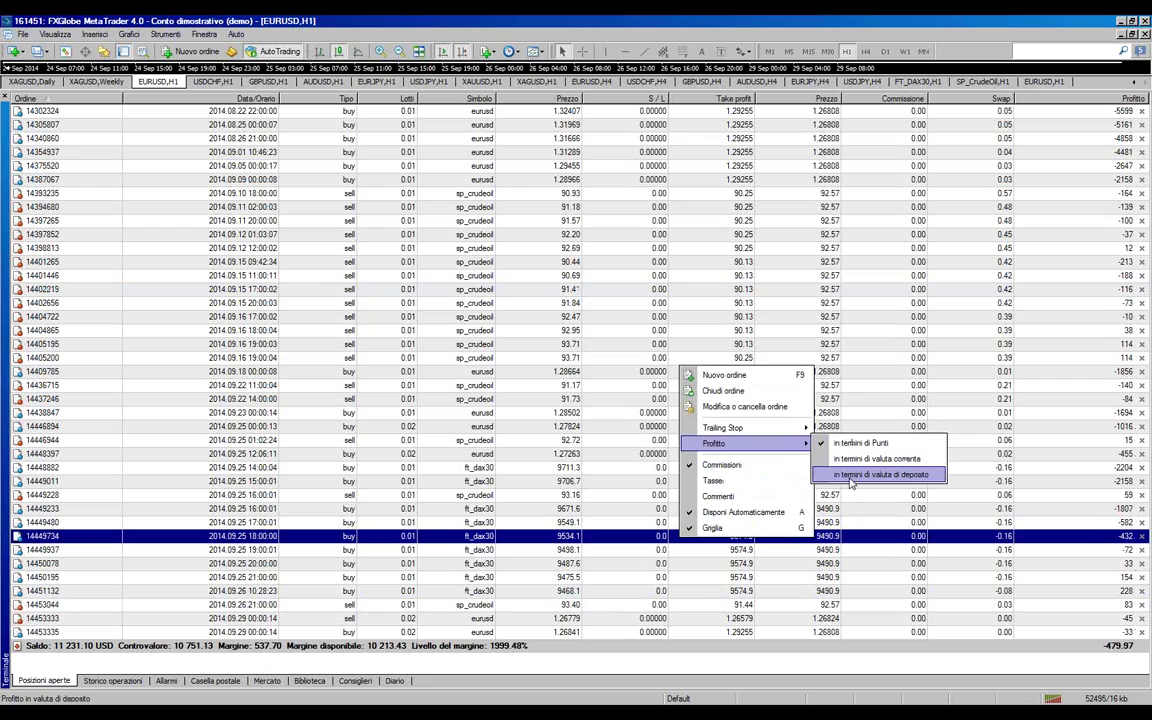
left_click(851, 476)
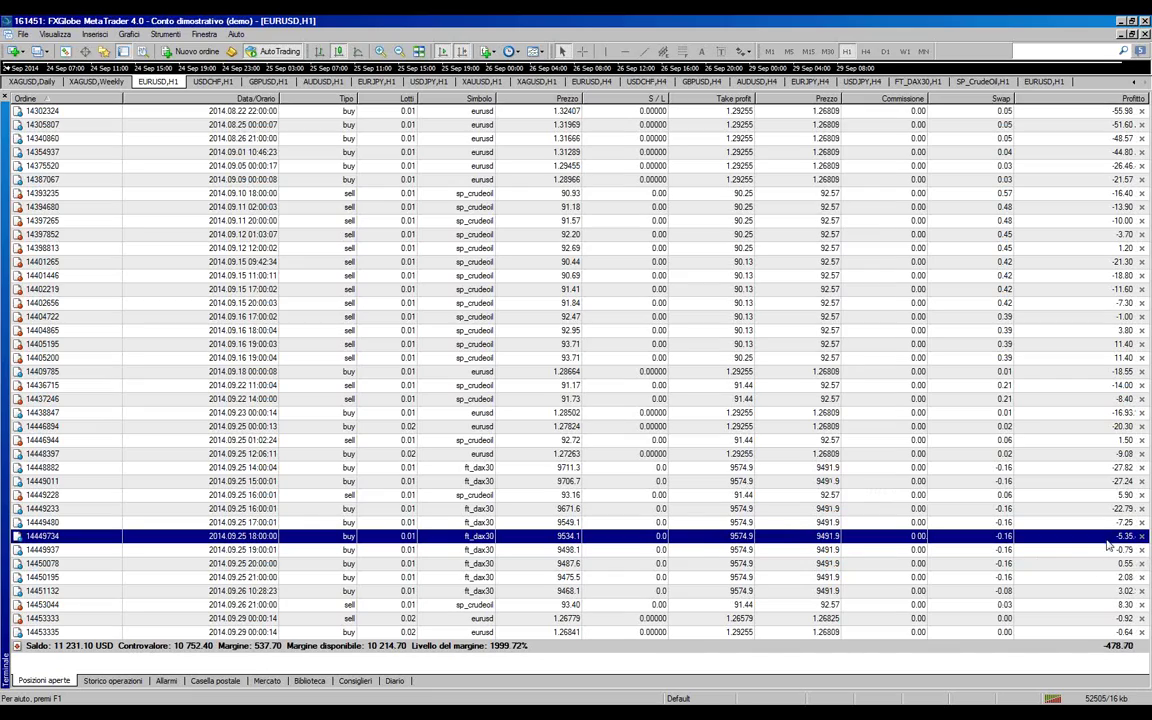
left_click(1080, 578)
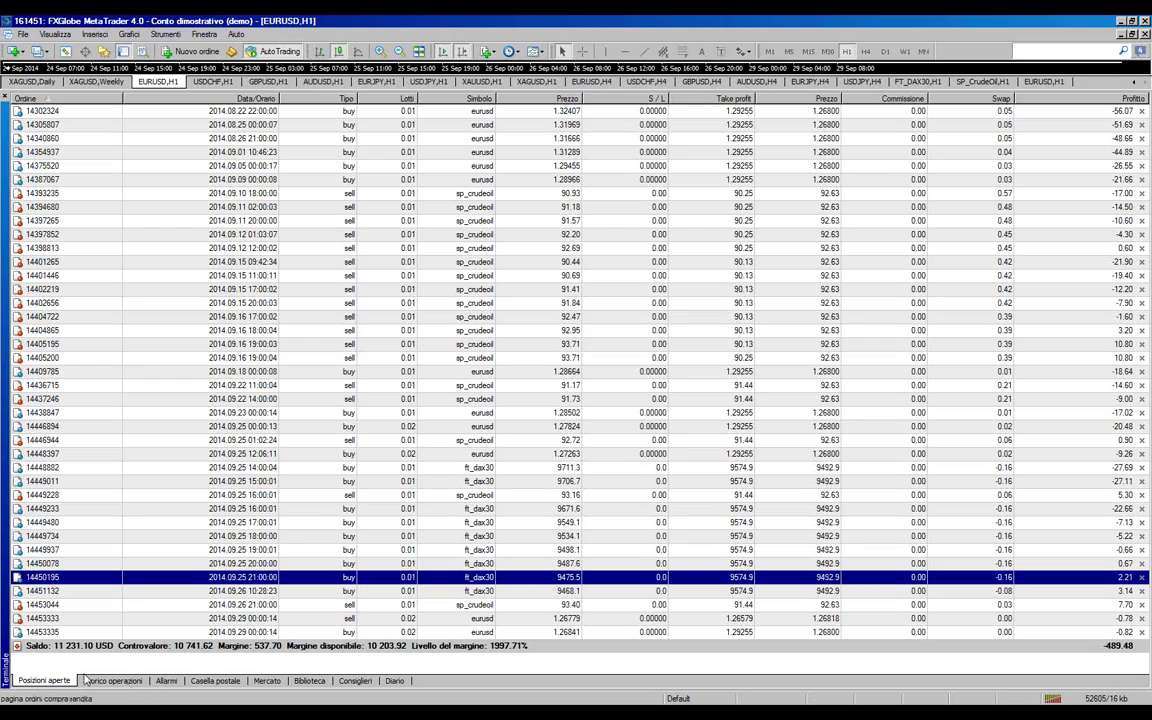
Hide the terminal, open a new order, and move the FT_DAX30 order window into view over the chart
left_click(143, 52)
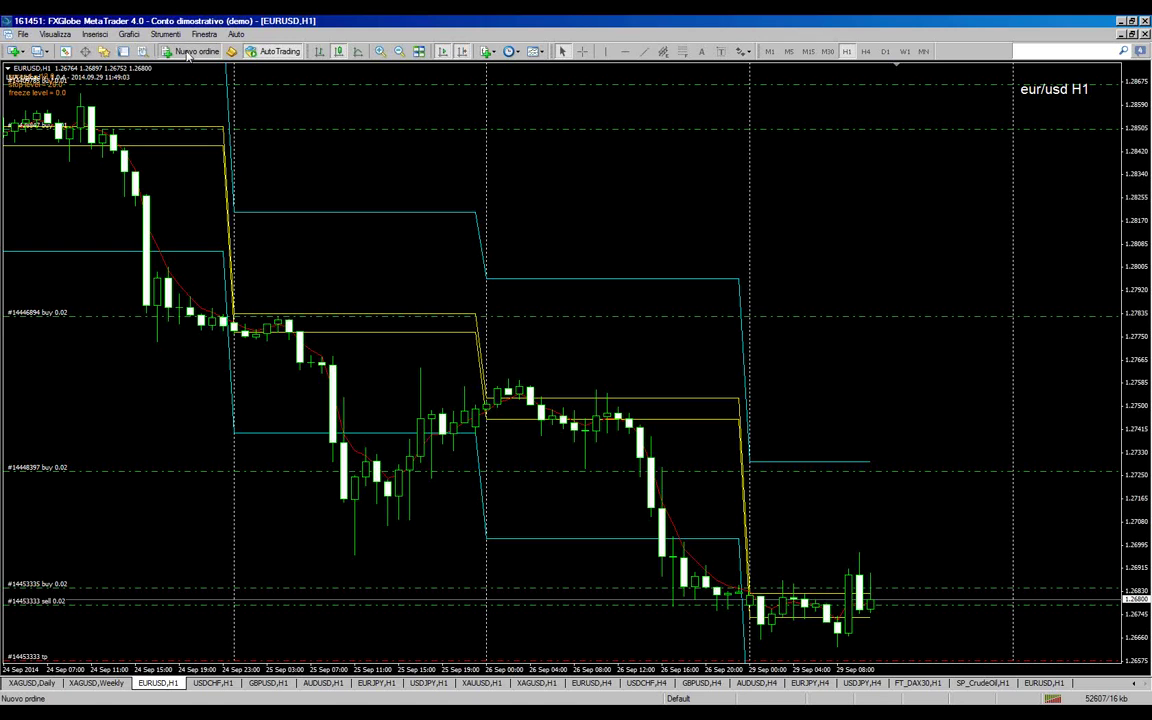
left_click(188, 53)
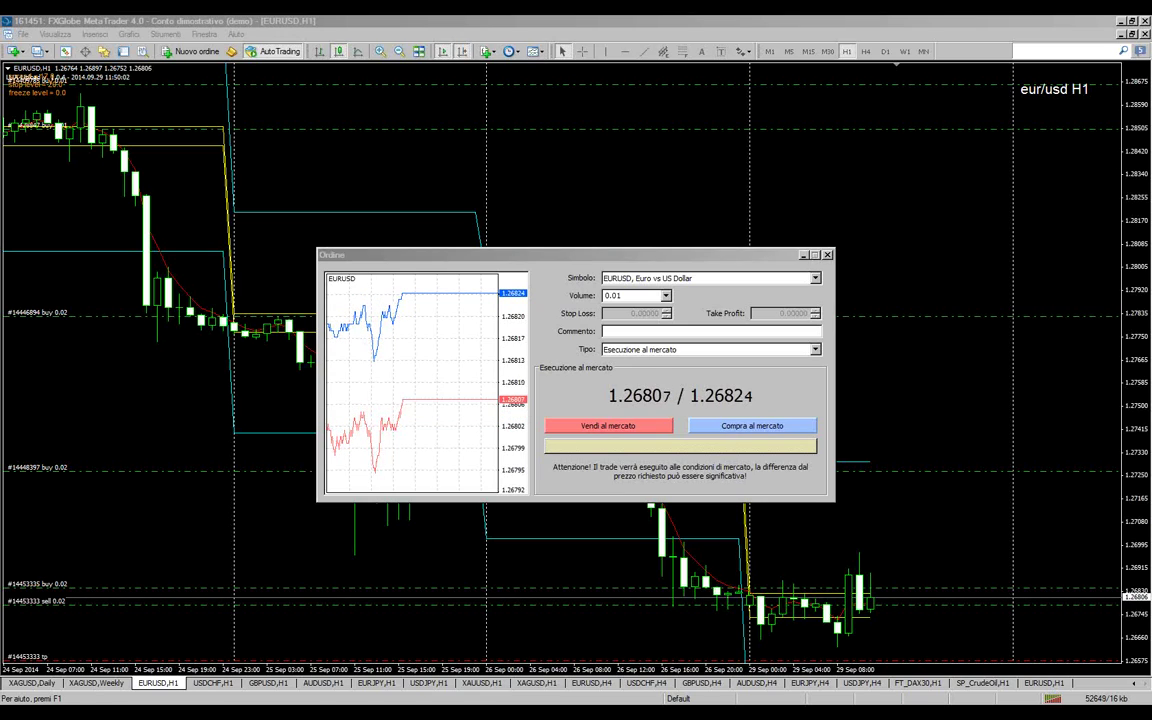
left_click_drag(40, 205, 459, 178)
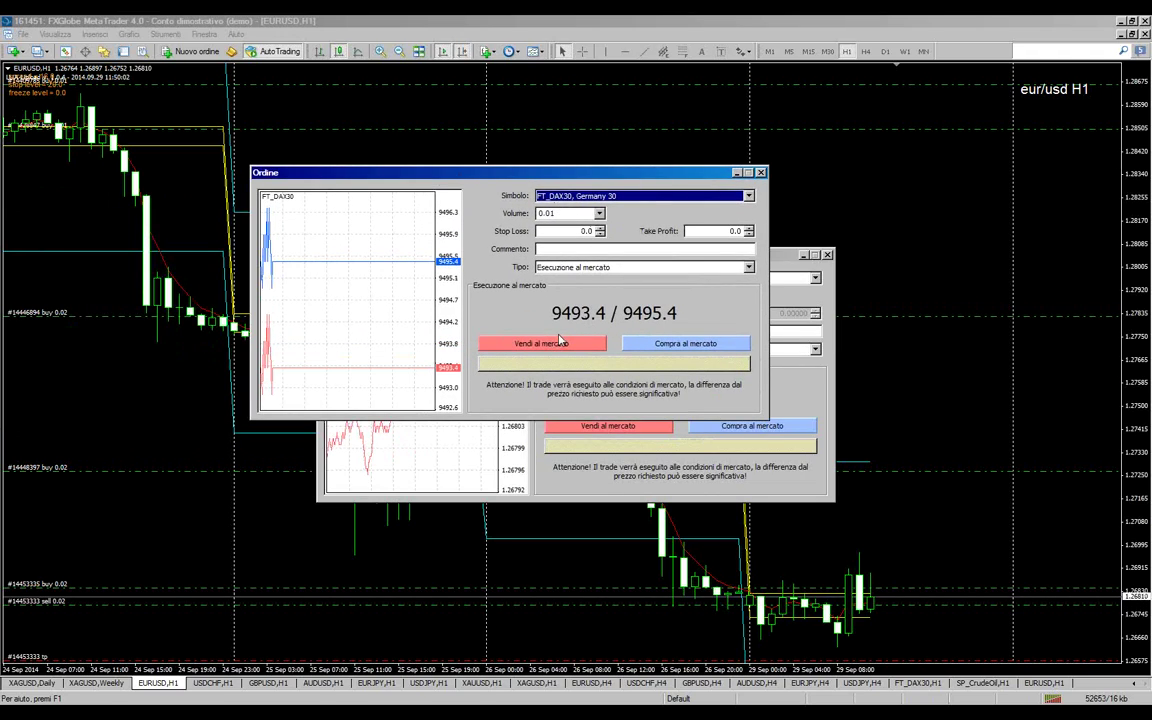
Set the stop loss of the FT_DAX30 market order to 9492.4
left_click(592, 231)
left_click(600, 229)
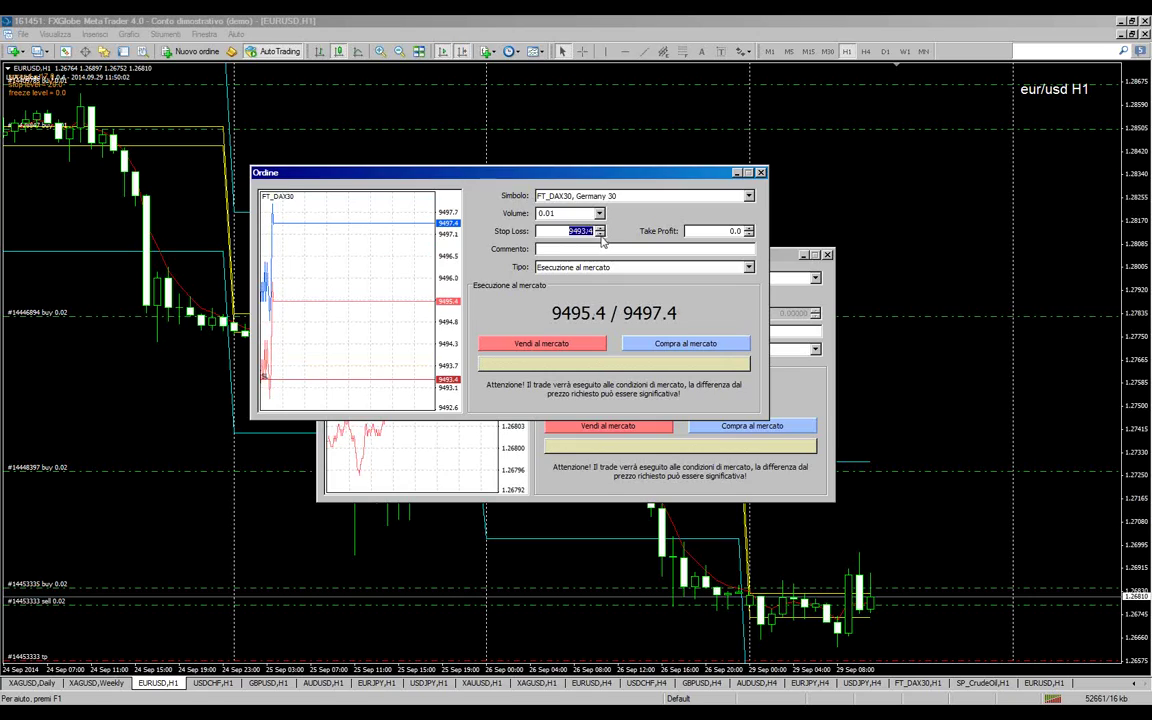
left_click(599, 234)
left_click(599, 234)
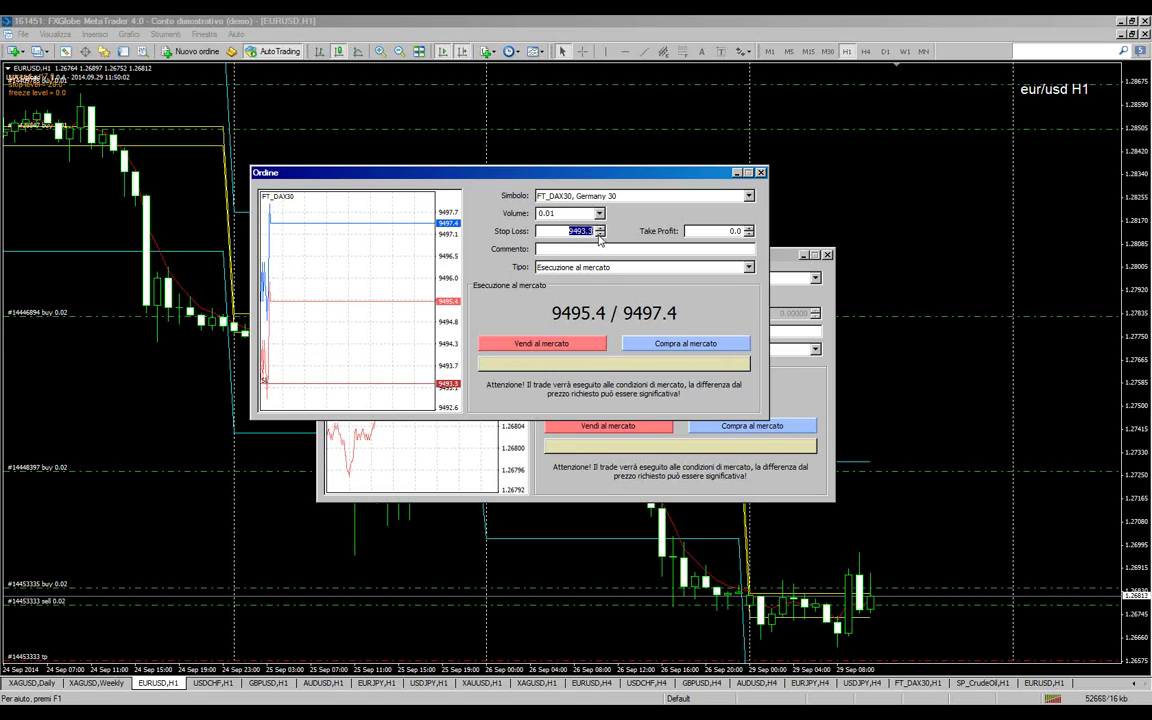
left_click(599, 234)
left_click(599, 234)
left_click(599, 234)
left_click(599, 234)
left_click(599, 234)
left_click(599, 234)
left_click(599, 234)
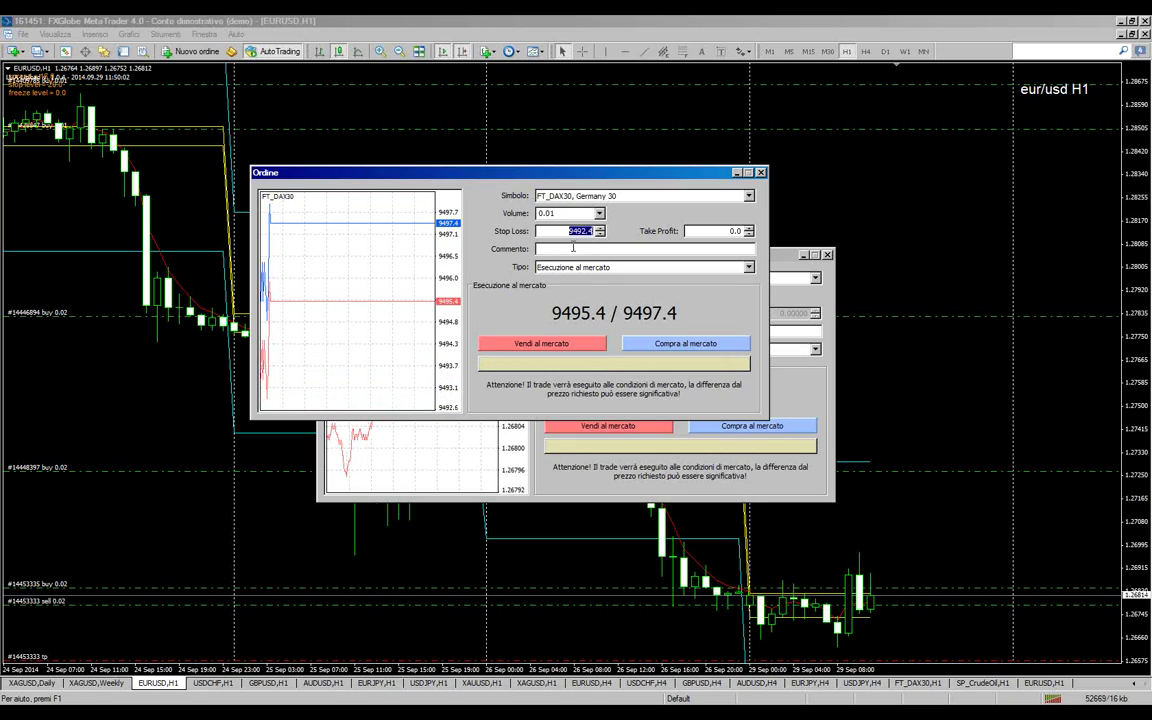
Raise the stop loss of the FT_DAX30 order to 9493.0
left_click(599, 234)
left_click(599, 228)
left_click(599, 228)
left_click(599, 228)
left_click(599, 228)
left_click(599, 228)
left_click(599, 228)
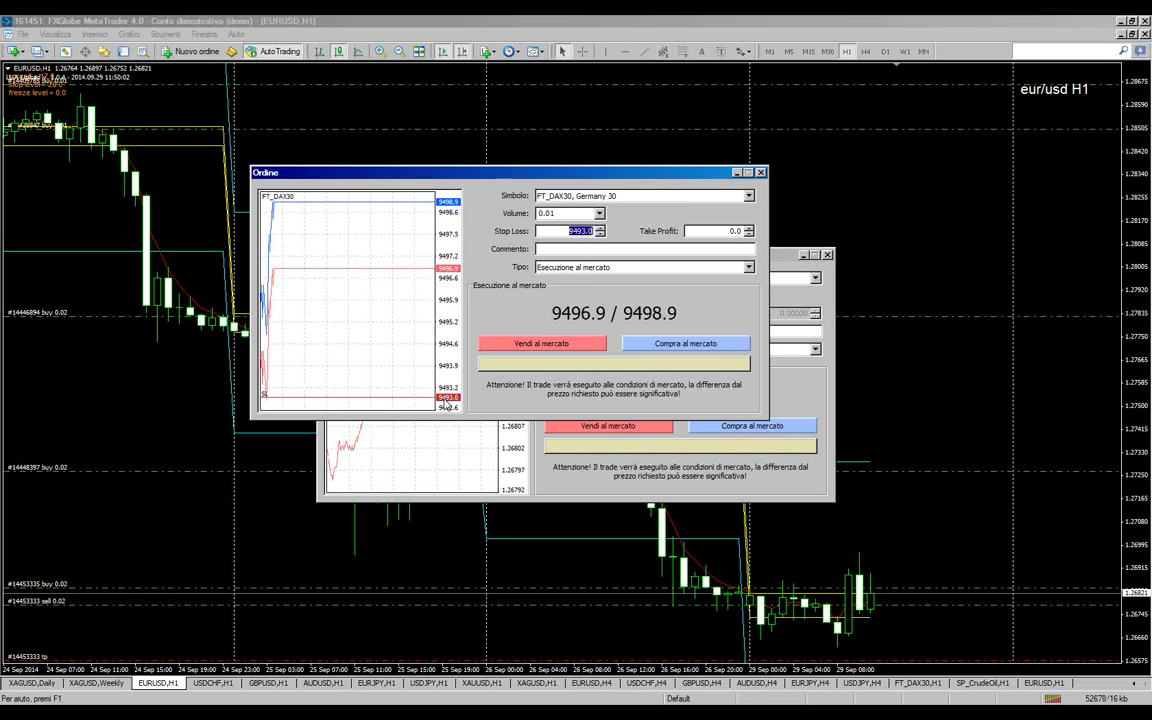
Lower the stop loss of the FT_DAX30 order to 9492.1
left_click(600, 234)
left_click(600, 234)
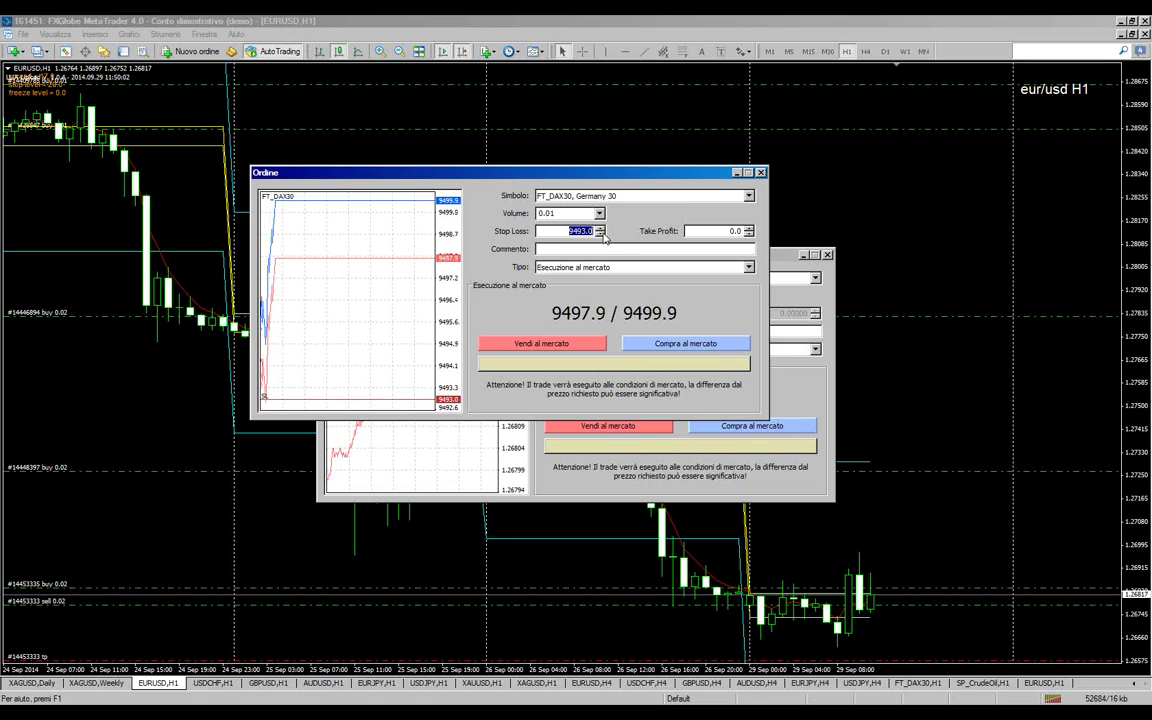
left_click(600, 234)
left_click(600, 234)
left_click(600, 234)
left_click(600, 234)
left_click(600, 234)
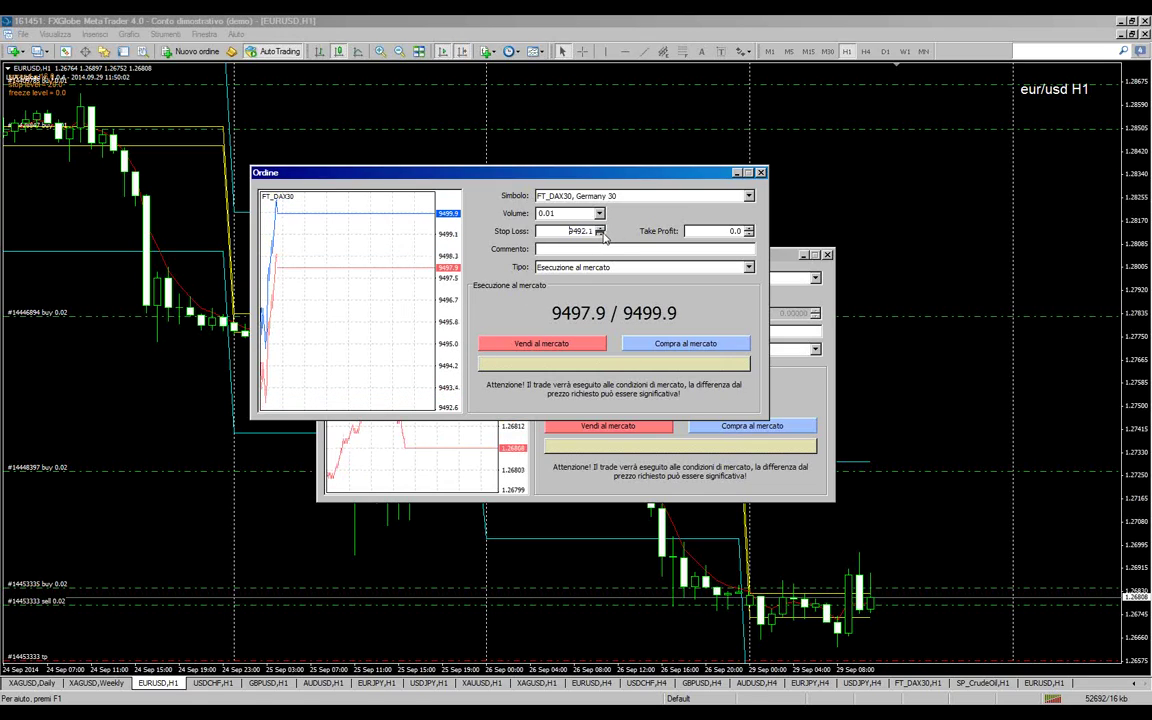
left_click(600, 234)
left_click(600, 234)
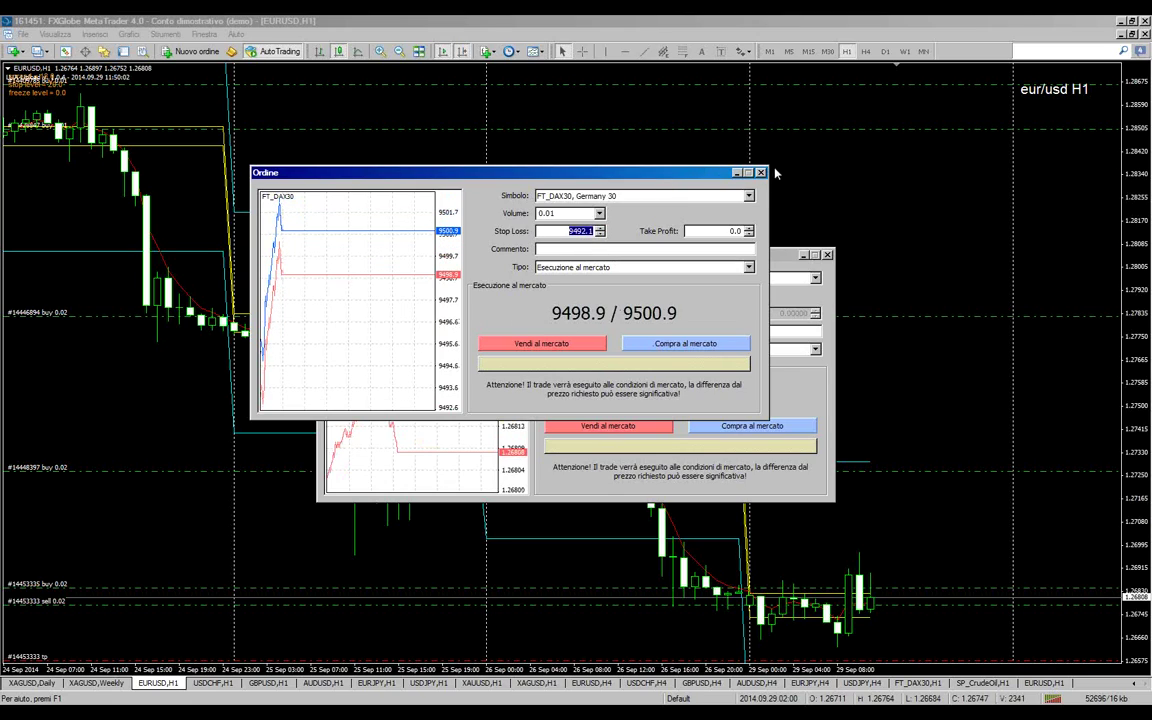
Raise the stop loss of the FT_DAX30 order to 9499.1
left_click(598, 229)
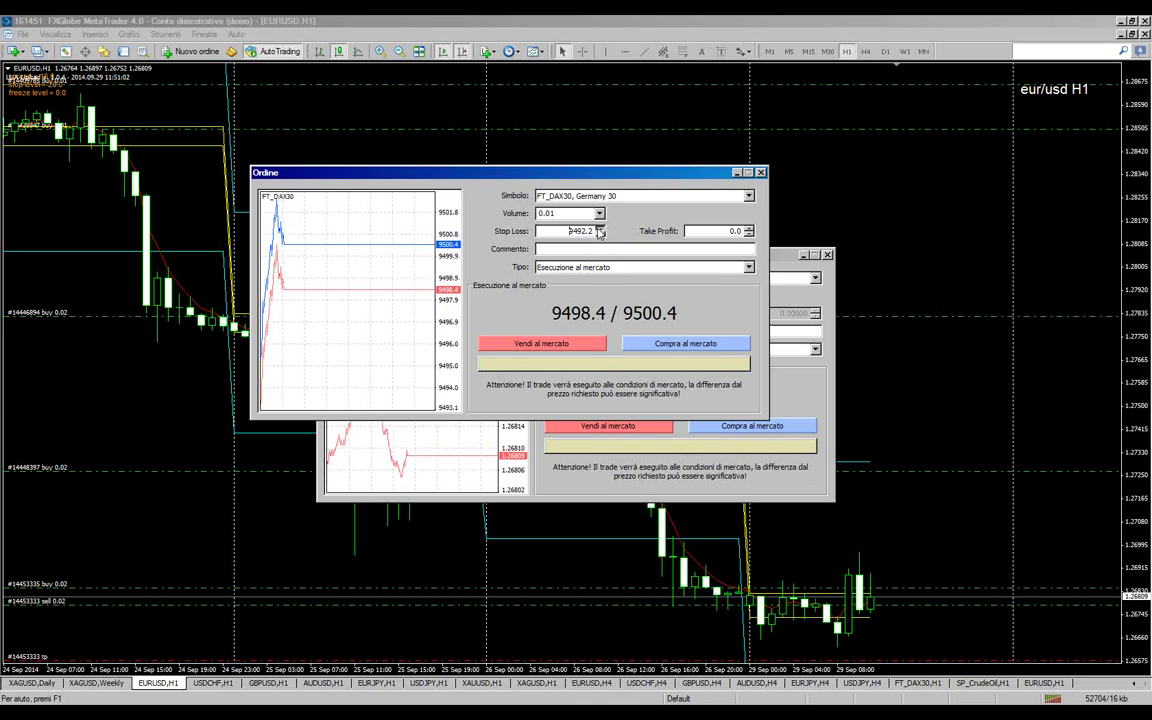
left_click(598, 228)
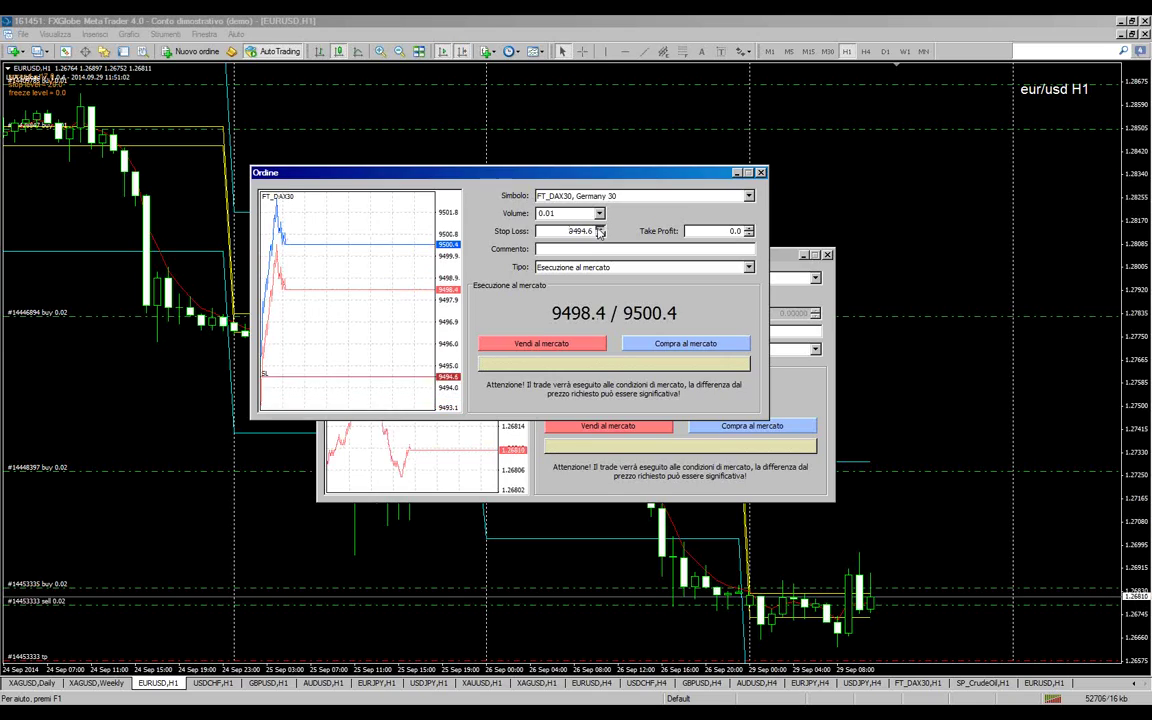
left_click_drag(265, 374, 265, 275)
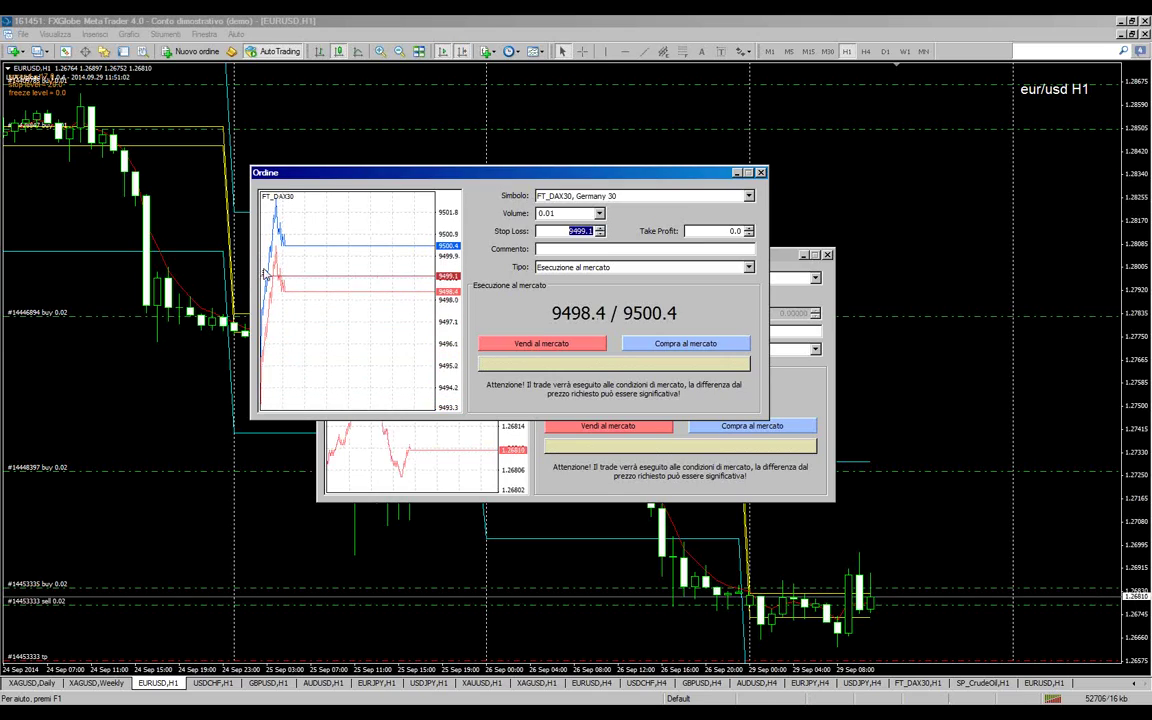
Raise the FT_DAX30 stop loss to 9503.6 and close both order windows without placing an order
left_click(599, 228)
left_click(599, 228)
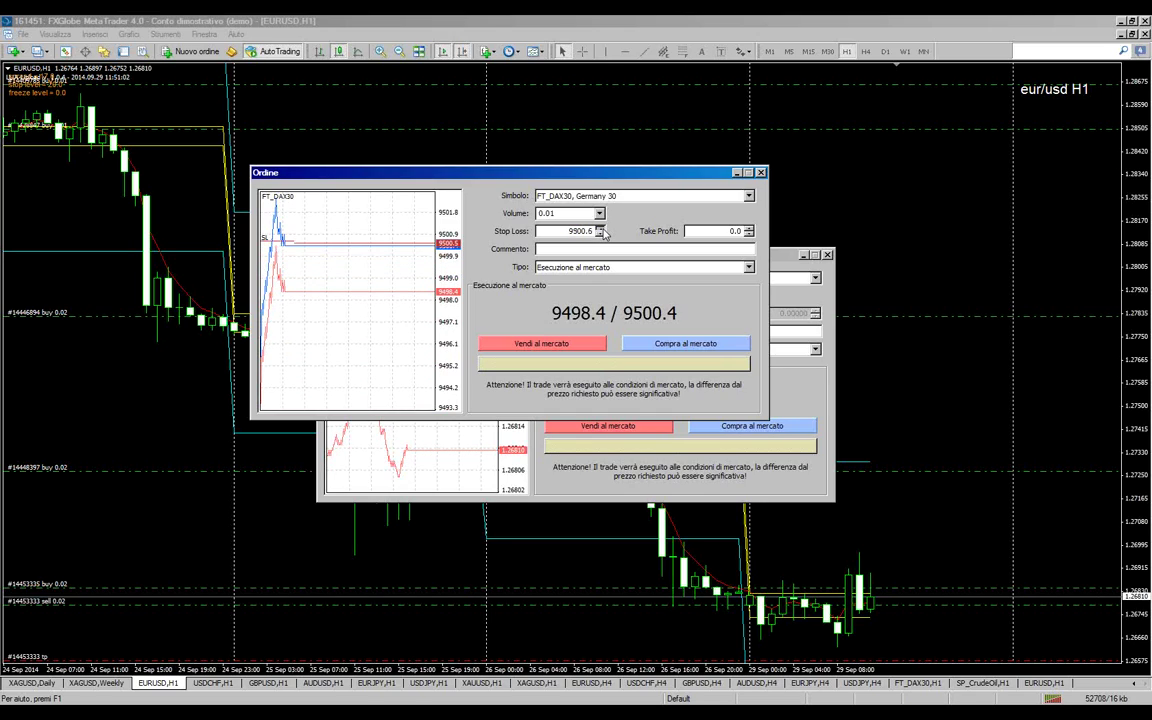
left_click_drag(603, 233, 600, 231)
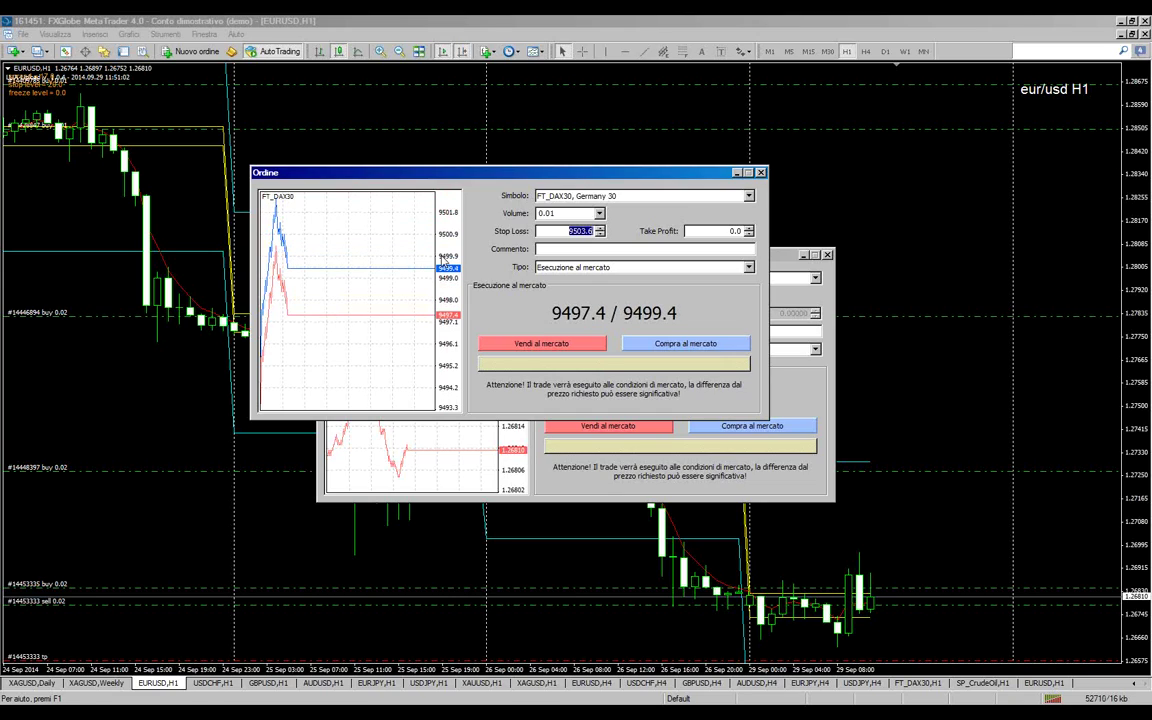
left_click(760, 172)
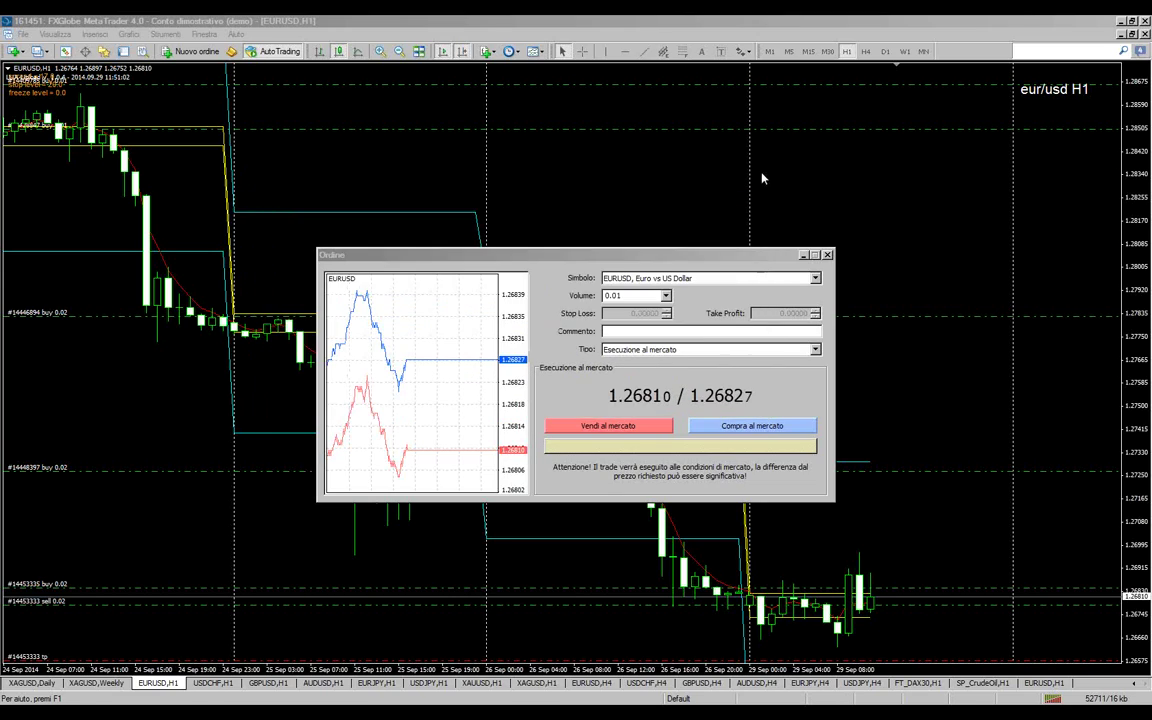
left_click(828, 255)
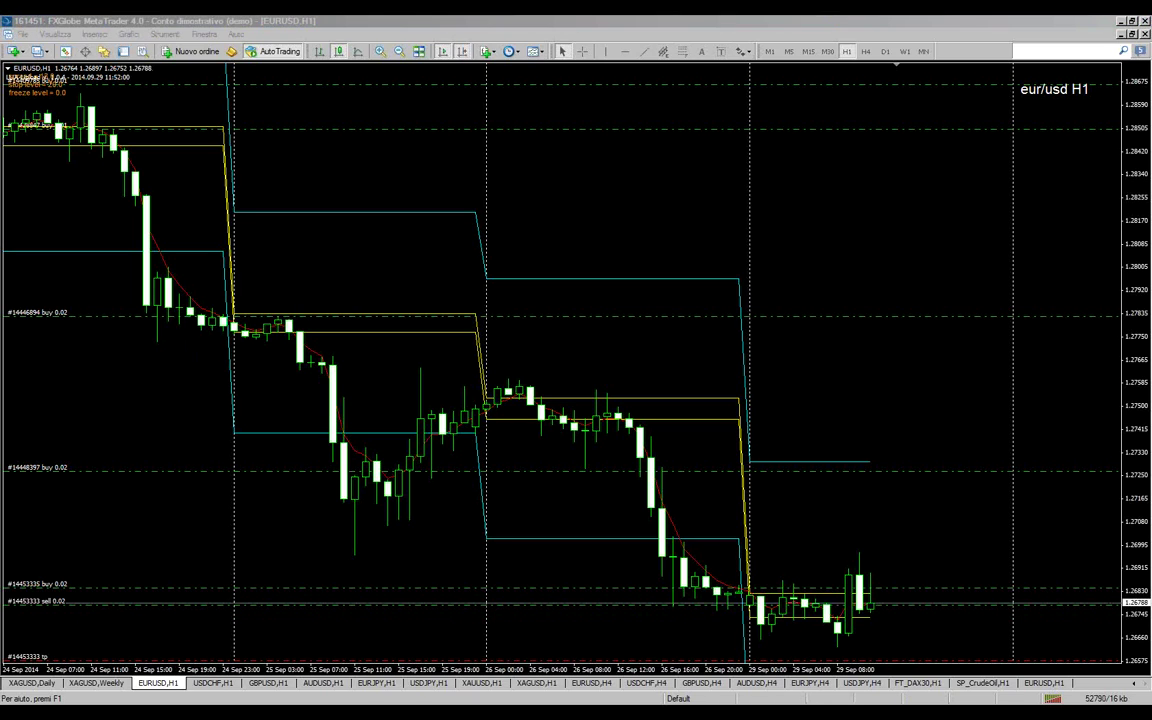
Enable One Click Trading in the platform options, accept its terms and conditions, and close the EURUSD order window
scroll(706, 258, "down", 2)
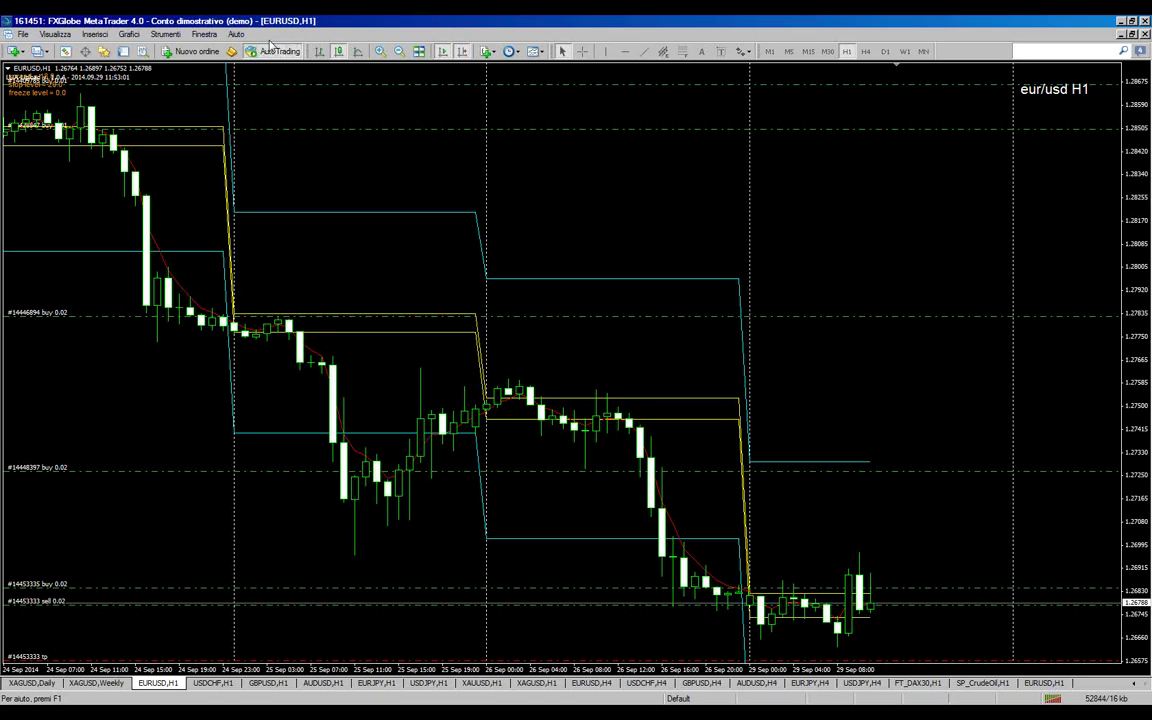
left_click(178, 52)
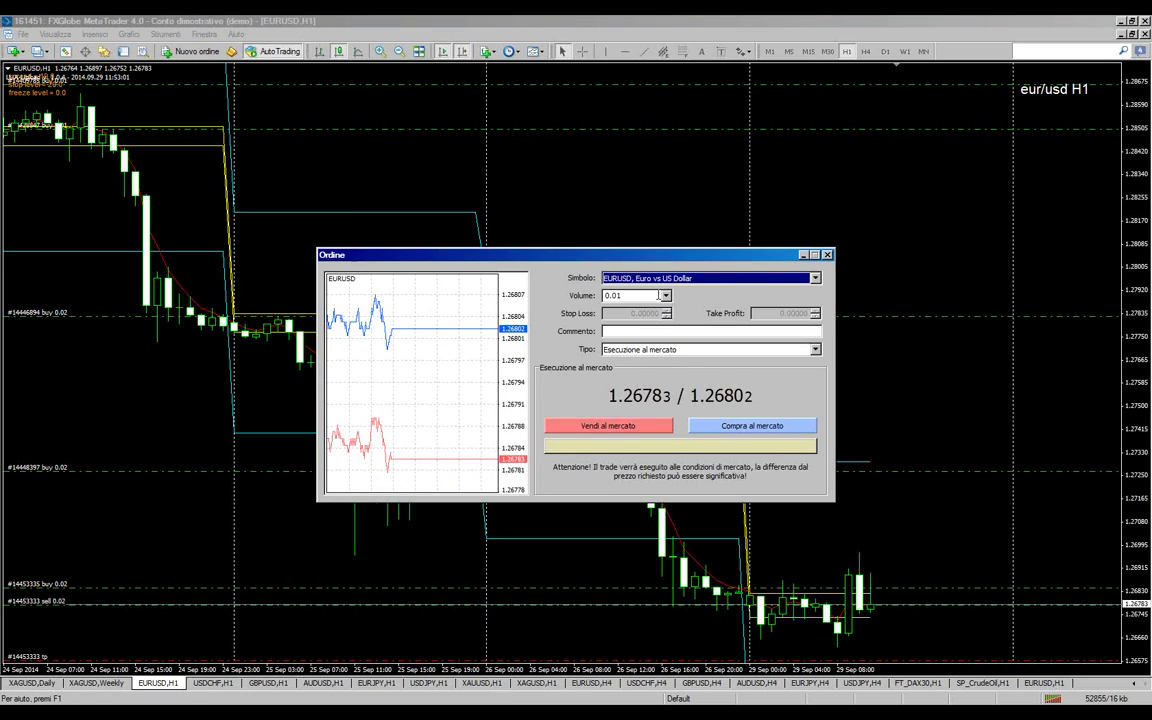
left_click(166, 34)
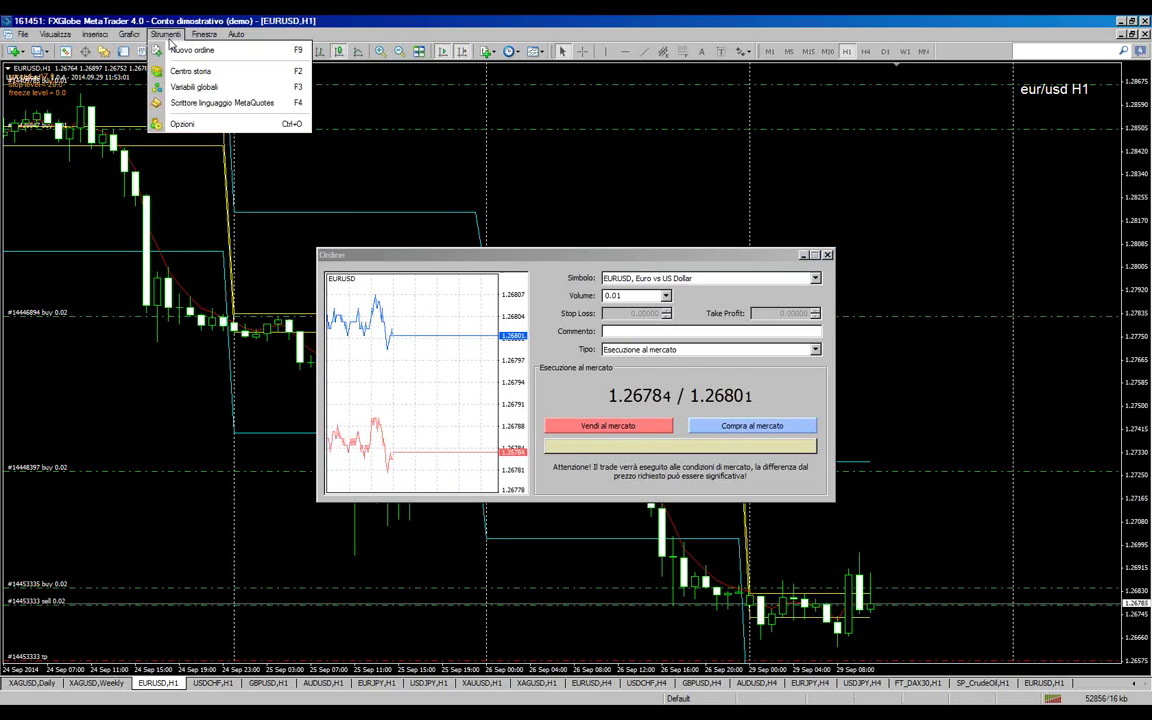
left_click(184, 123)
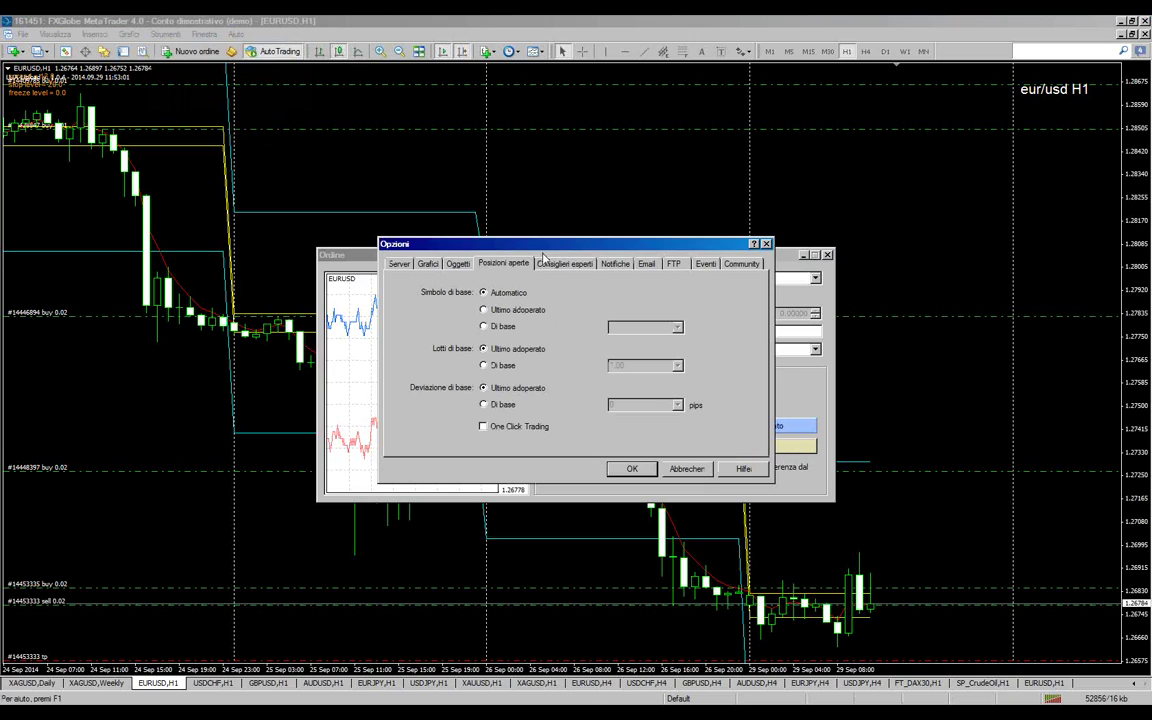
left_click(483, 426)
left_click(423, 468)
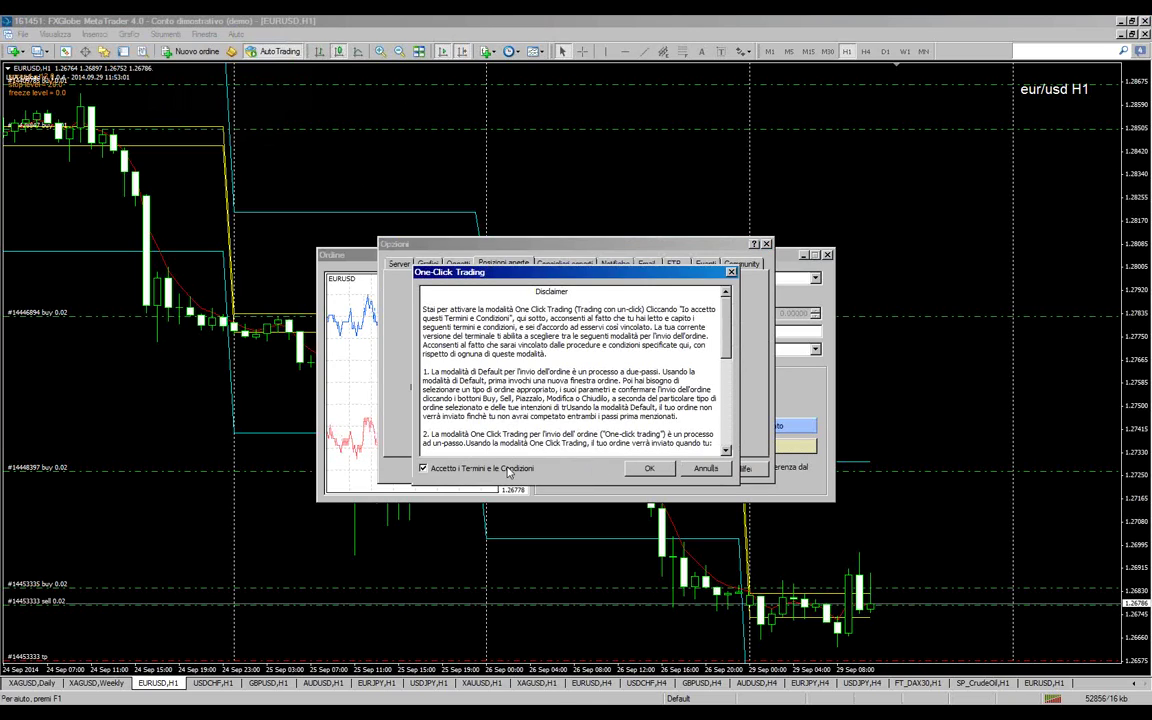
left_click(647, 469)
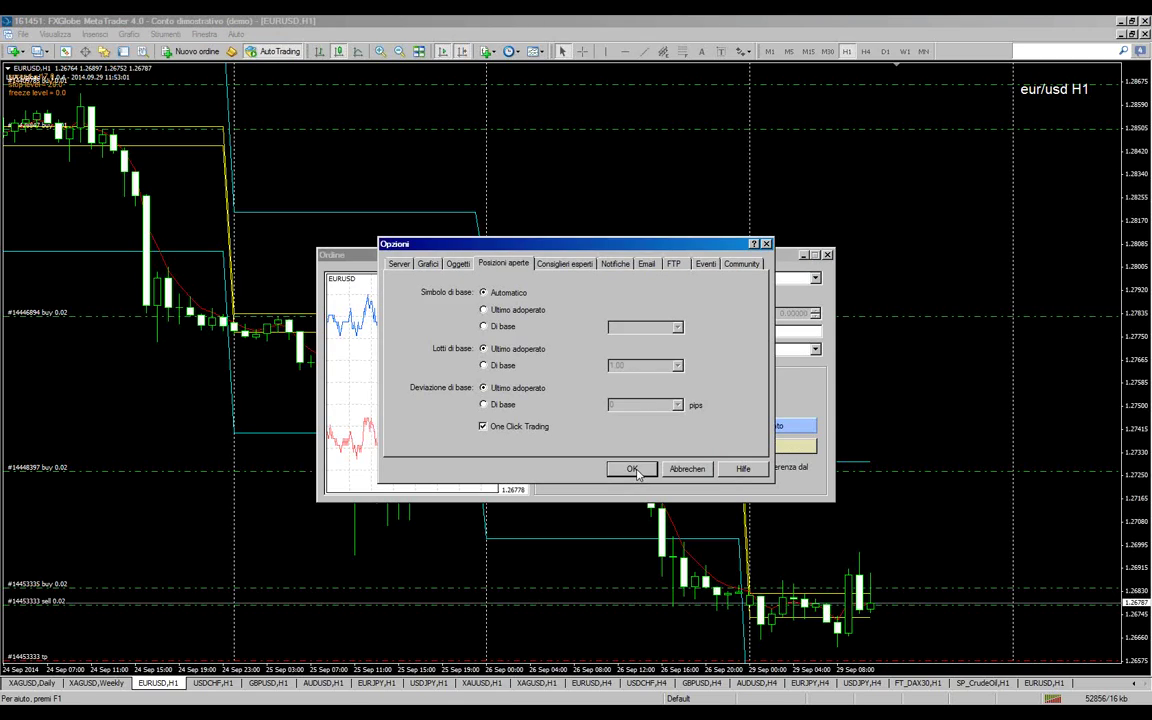
left_click(637, 472)
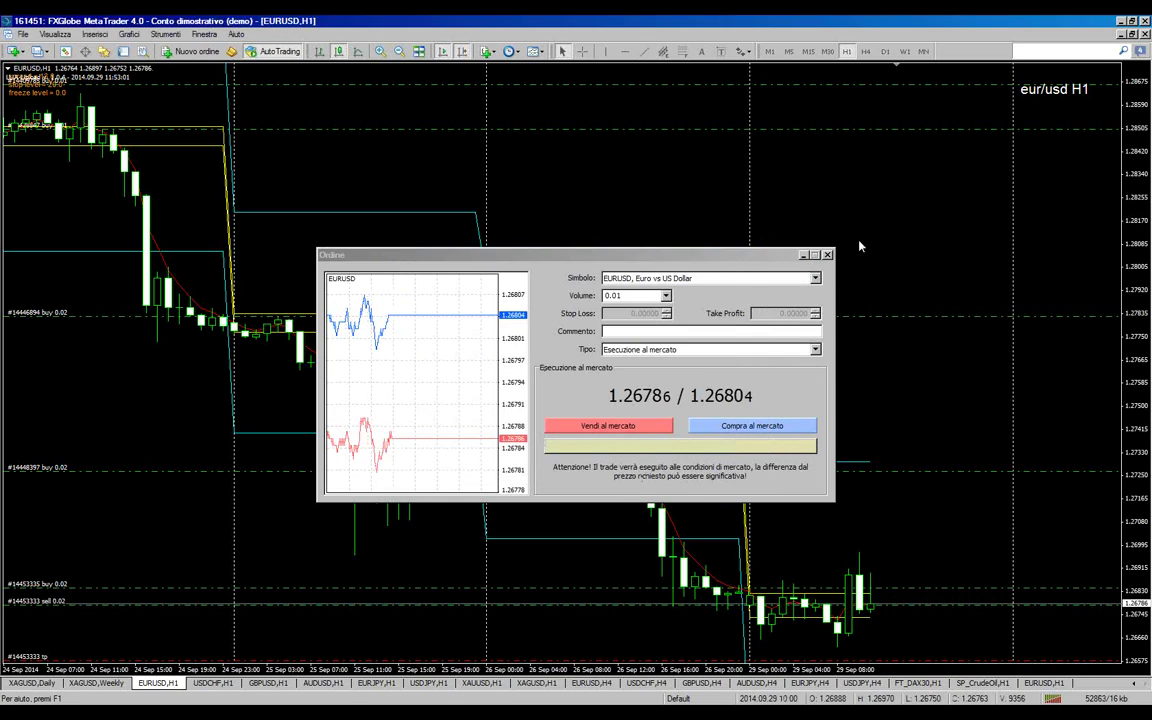
left_click(829, 256)
left_click(829, 256)
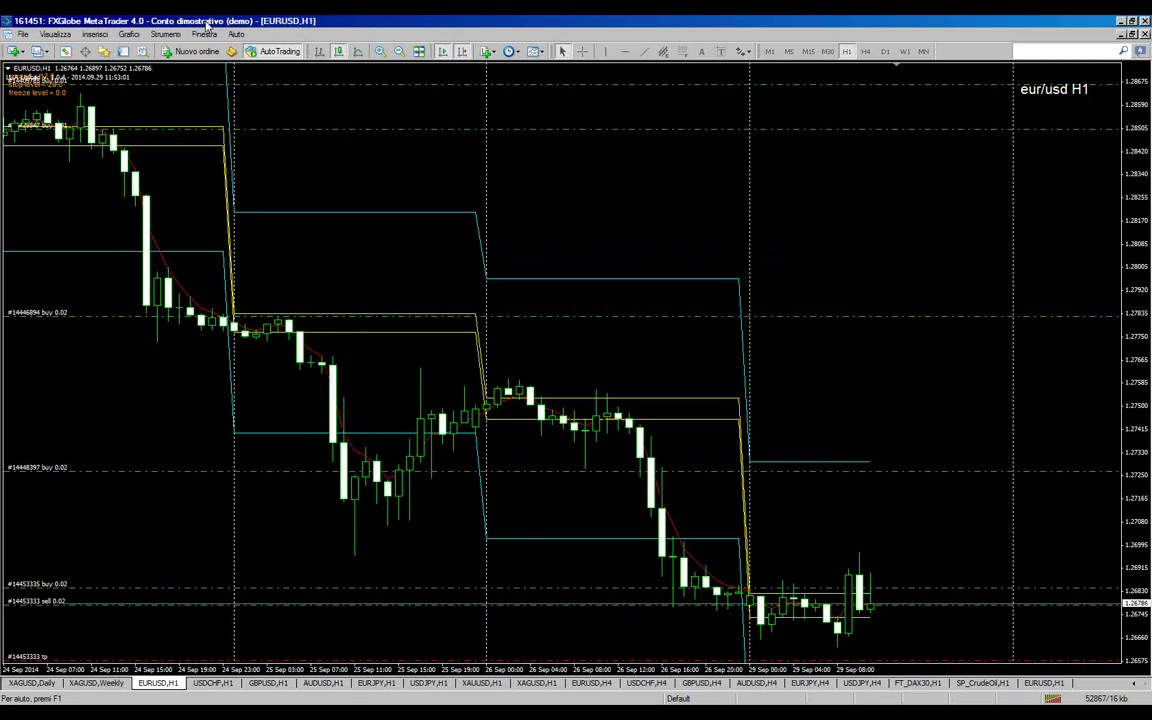
Review the One Click Trading setting in the open-positions options and leave without changes
left_click(95, 34)
left_click(95, 34)
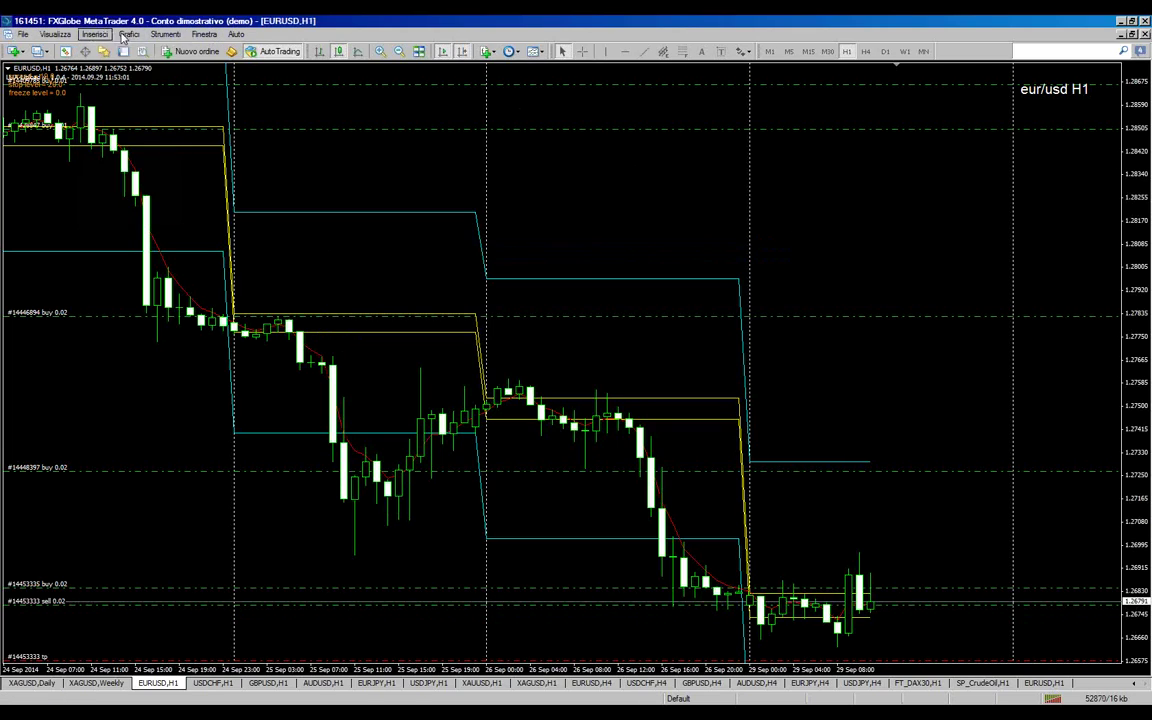
left_click(165, 34)
left_click(201, 123)
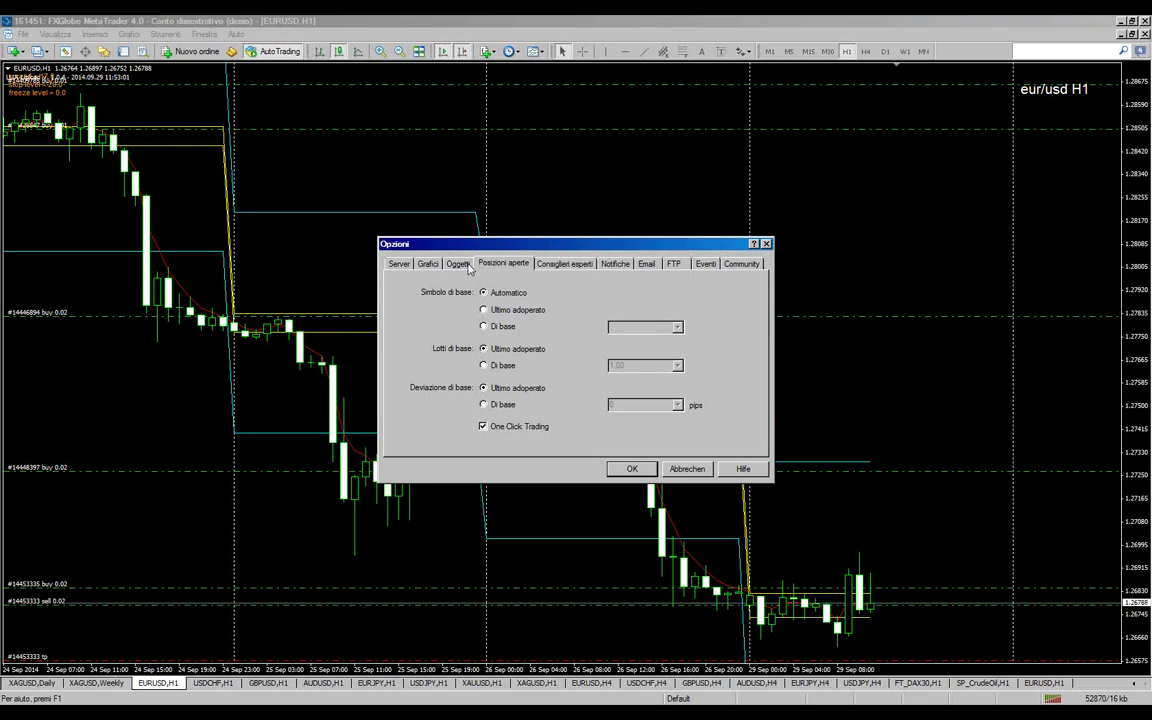
left_click(688, 469)
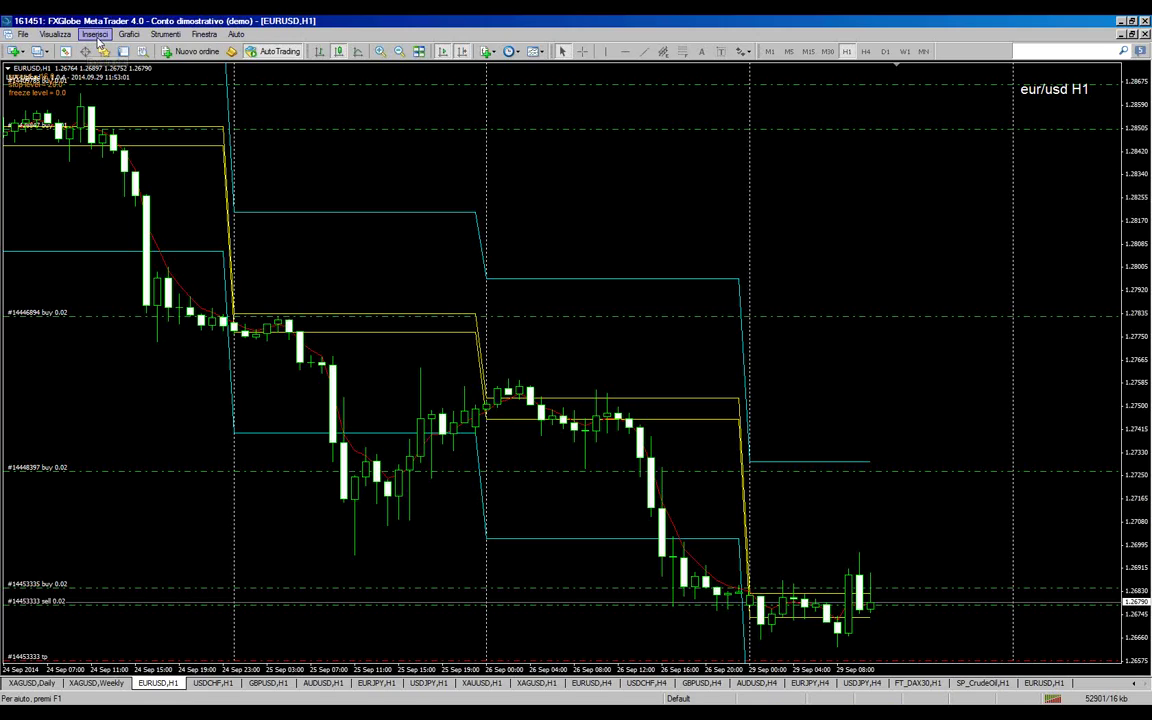
Review the expert advisors, charts and objects settings in the platform options and close them without changes
left_click(168, 34)
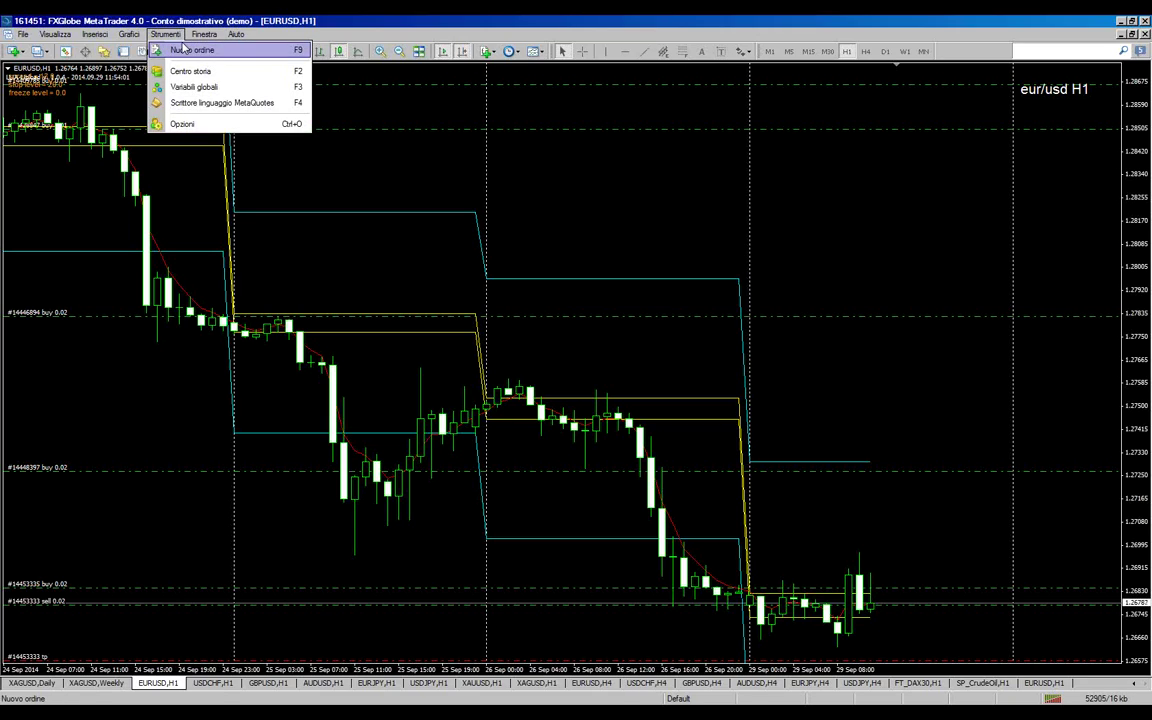
left_click(182, 123)
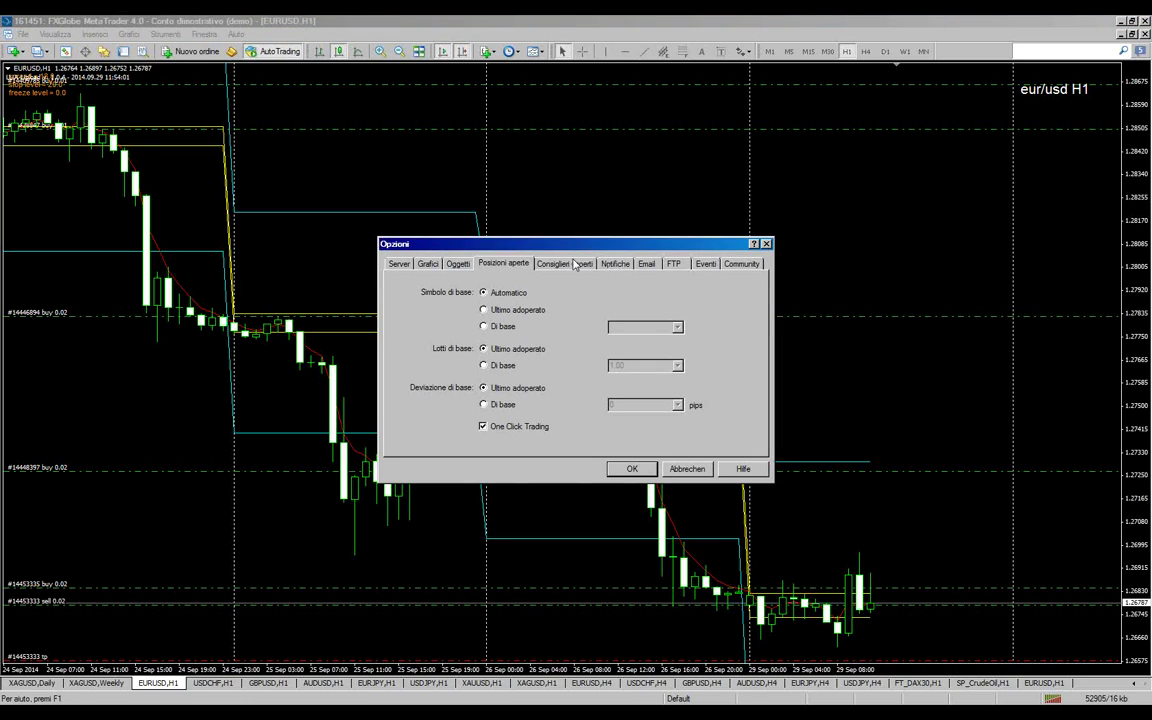
left_click(572, 263)
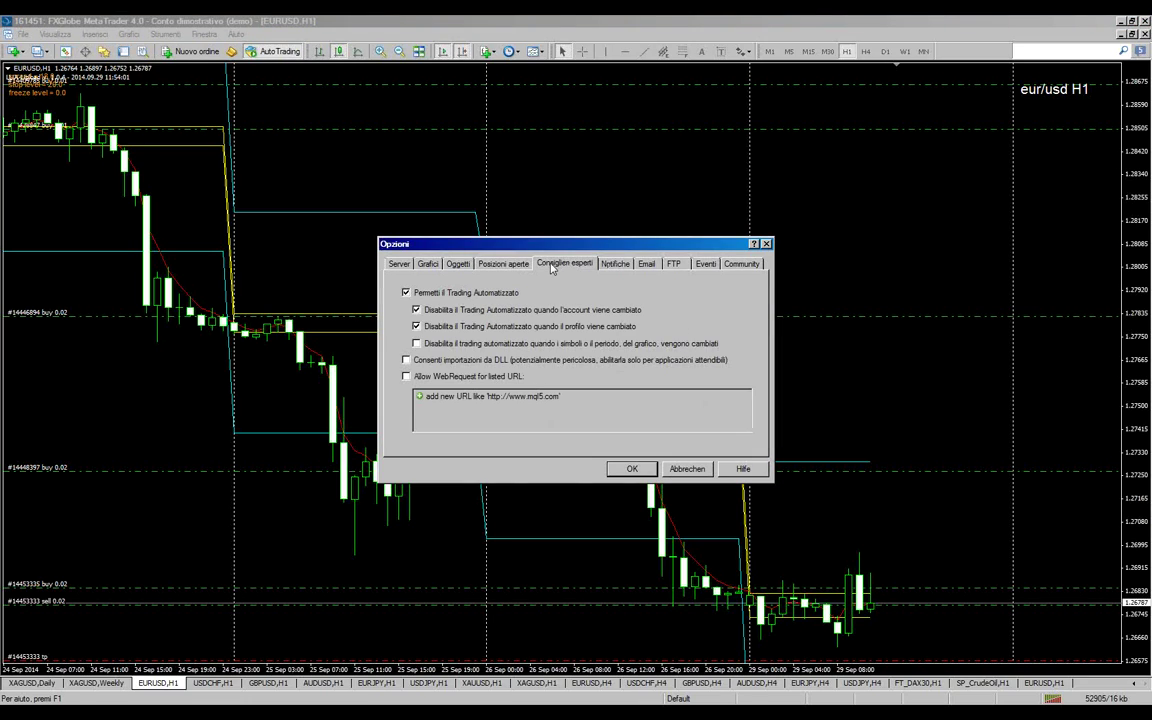
left_click(428, 263)
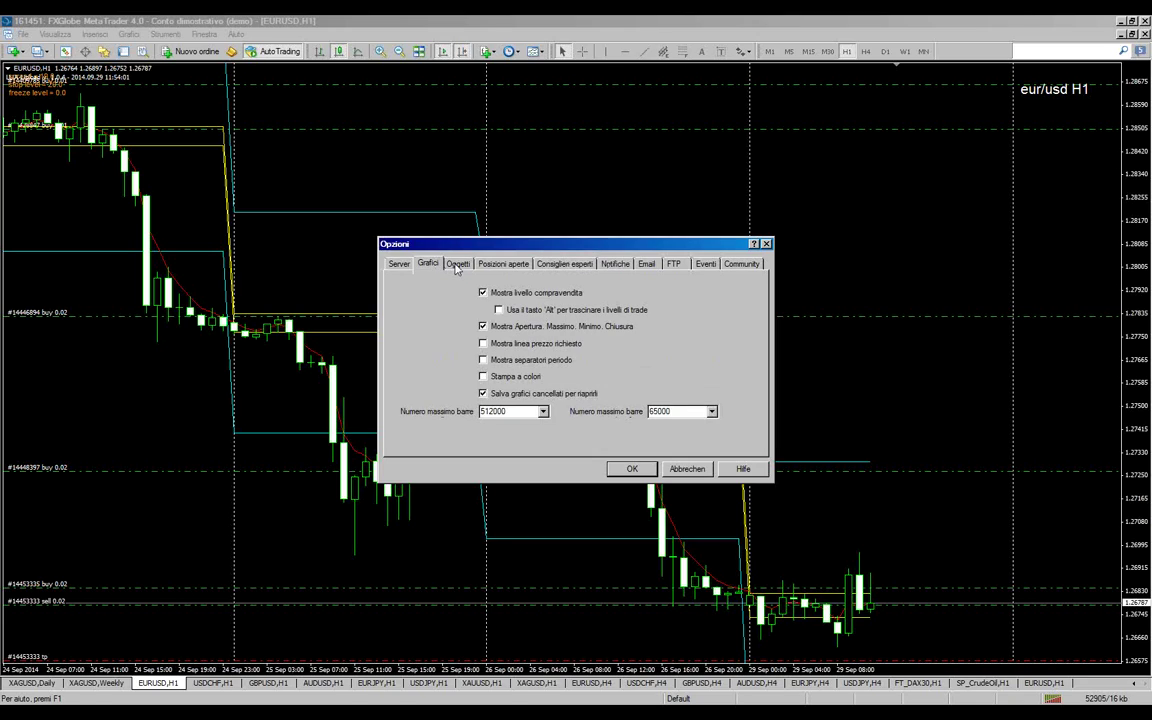
left_click(457, 265)
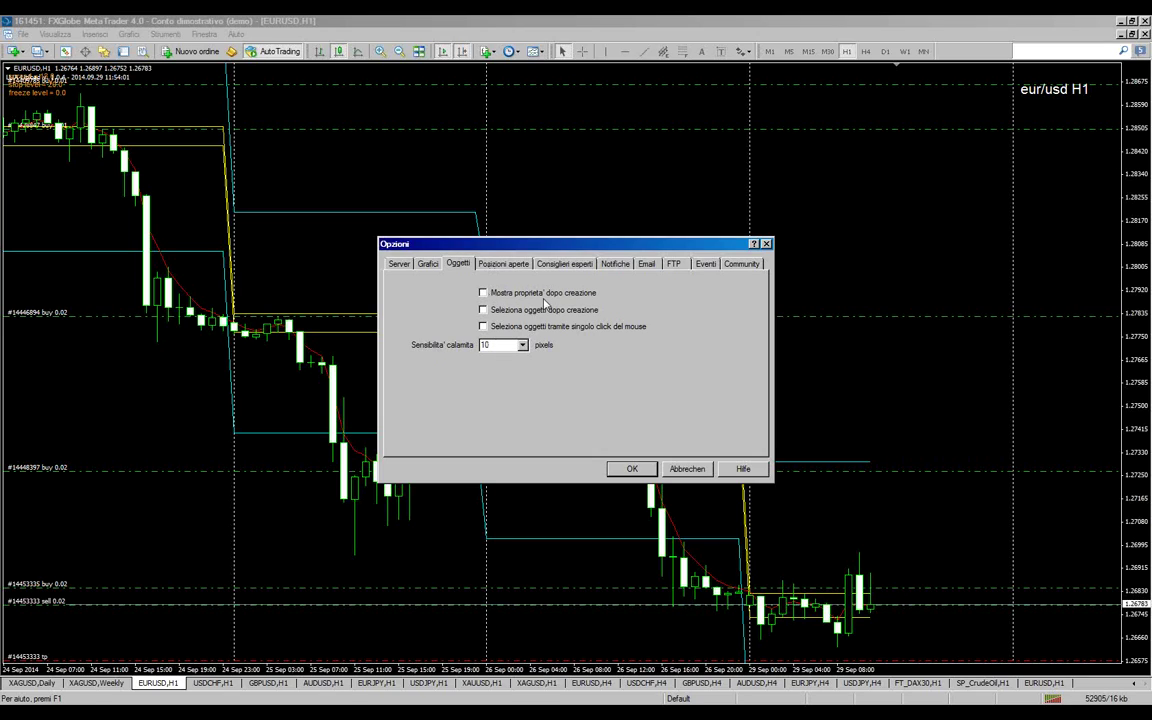
left_click(632, 468)
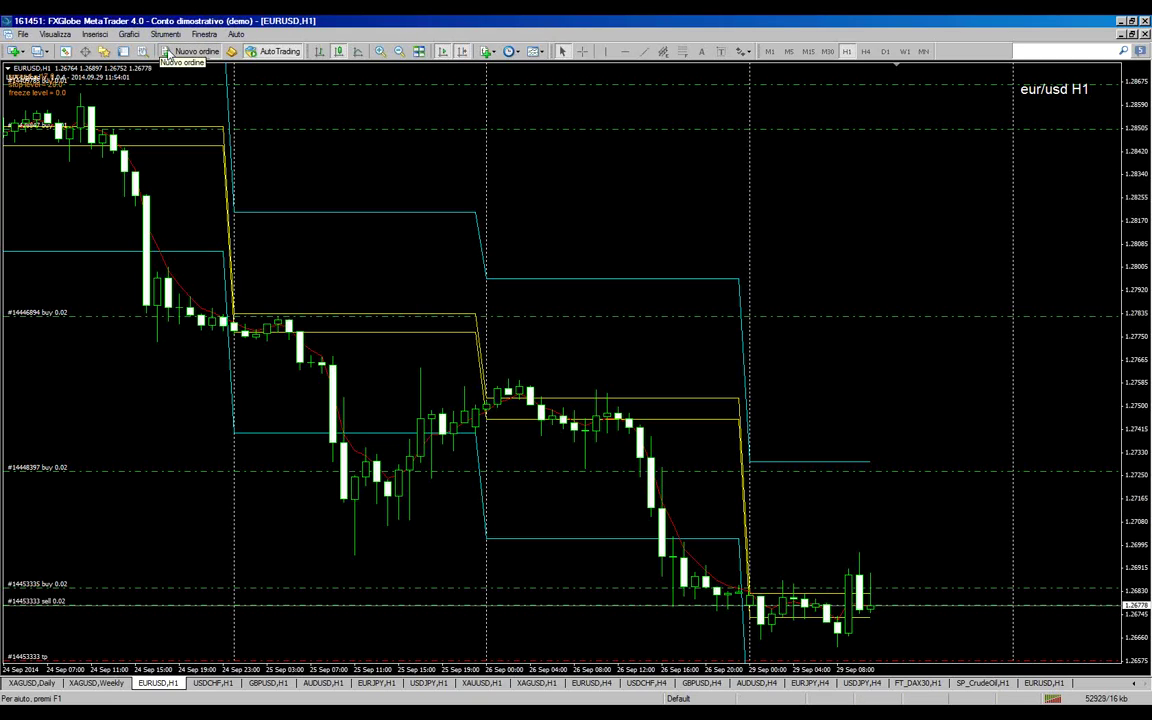
Arrange two order windows side by side and switch the FT_DAX30 one to EURUSD, Euro vs US Dollar
left_click(166, 53)
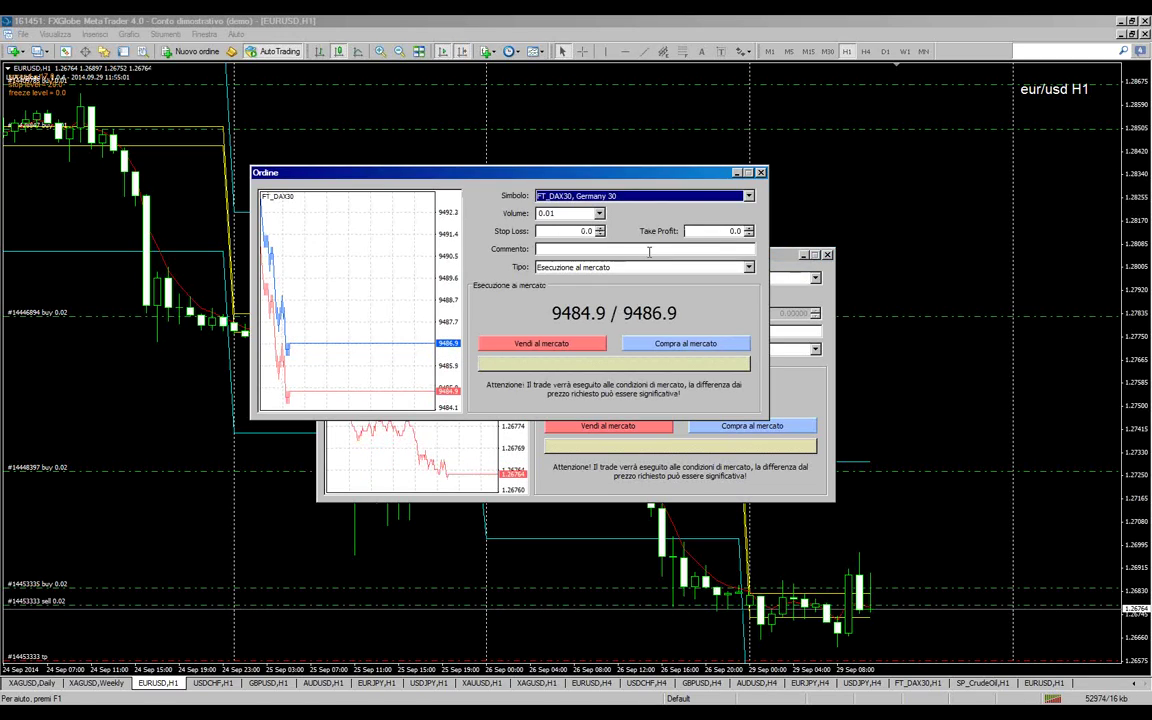
left_click_drag(666, 172, 465, 160)
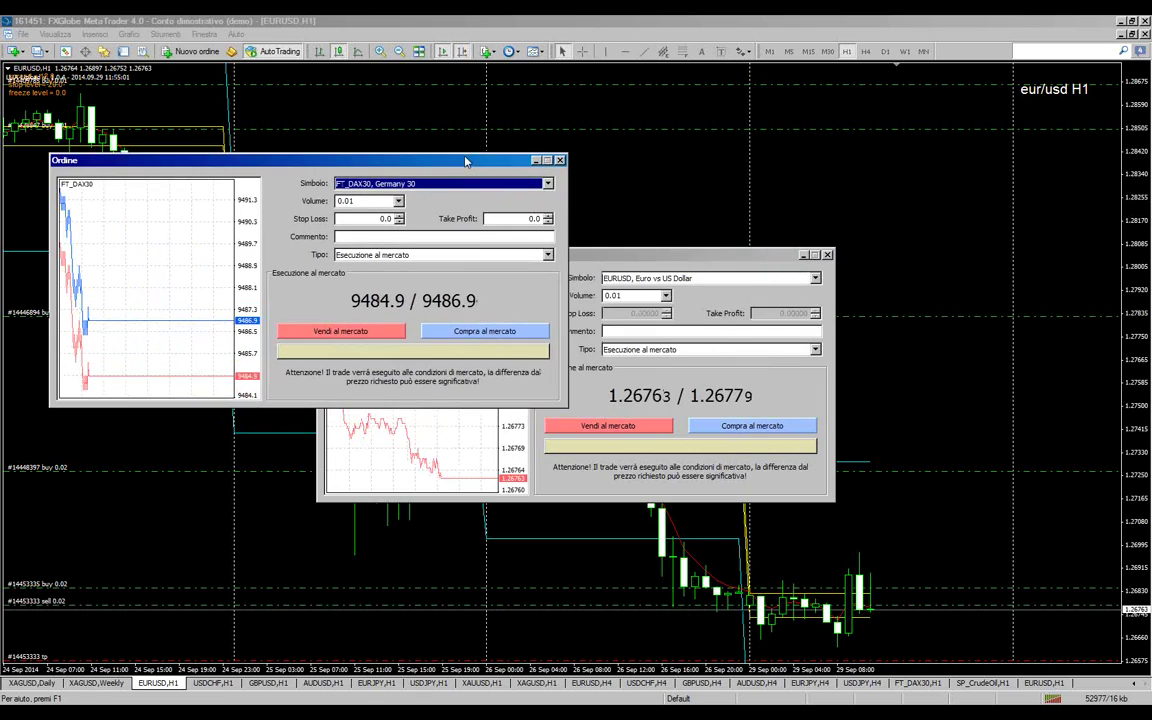
left_click(560, 160)
left_click_drag(658, 258, 835, 167)
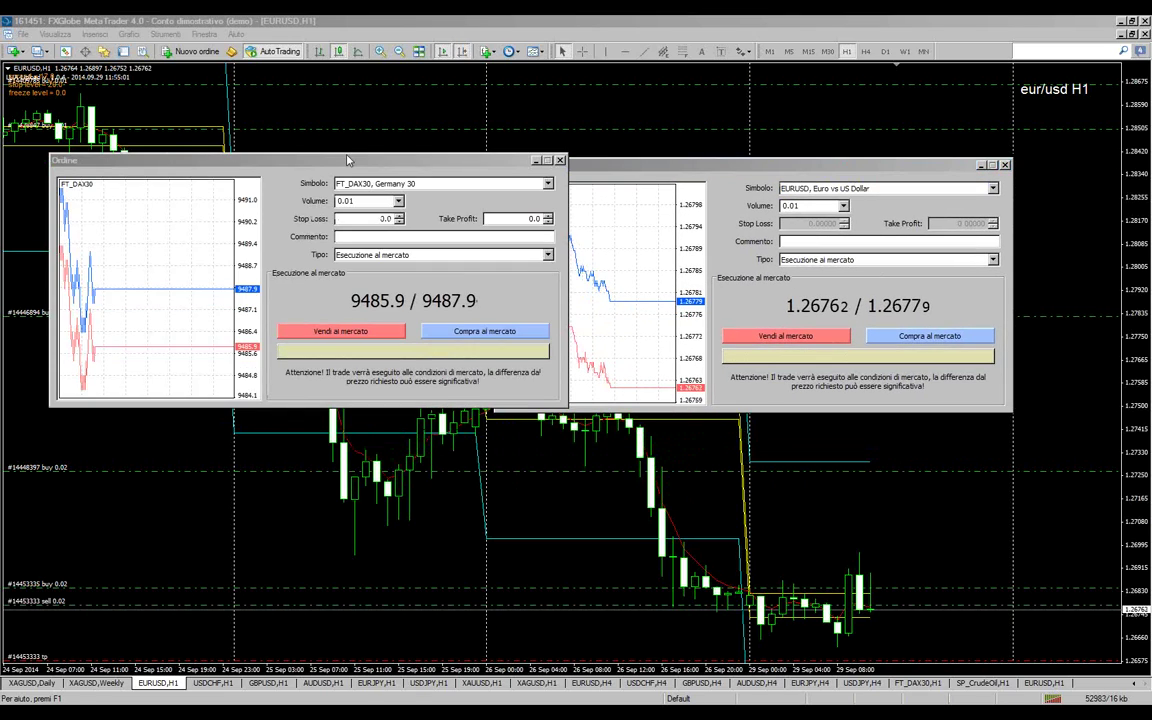
left_click(458, 184)
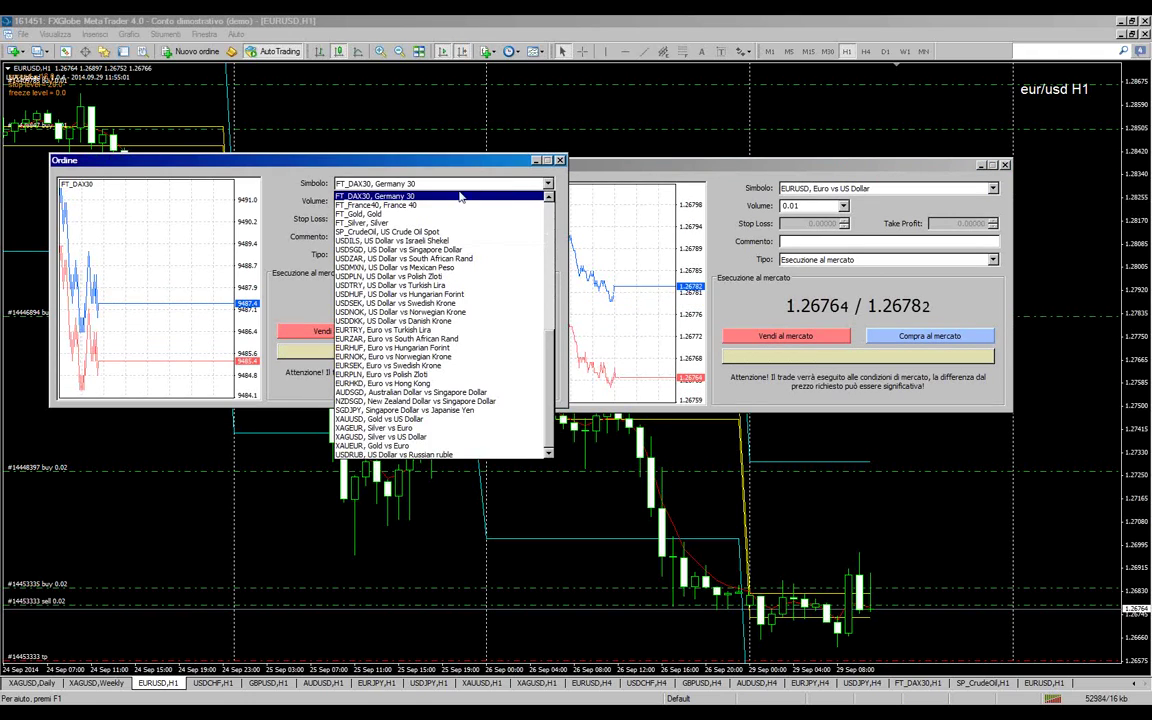
scroll(564, 207, "up", 10)
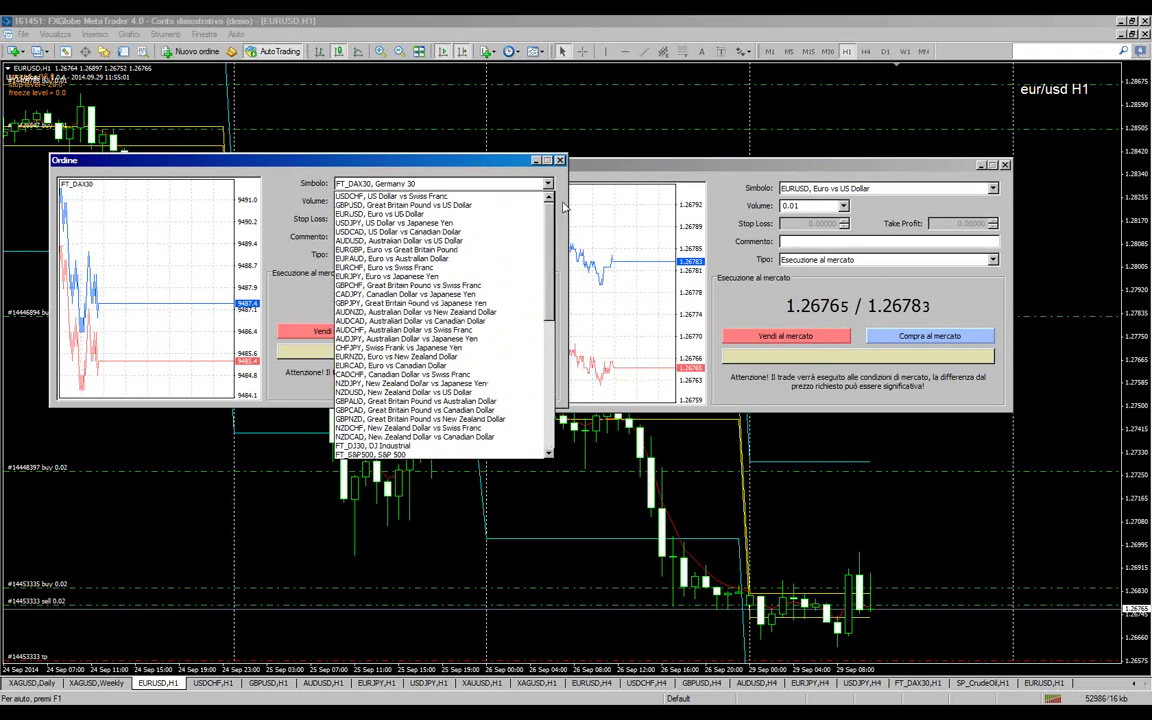
left_click(403, 214)
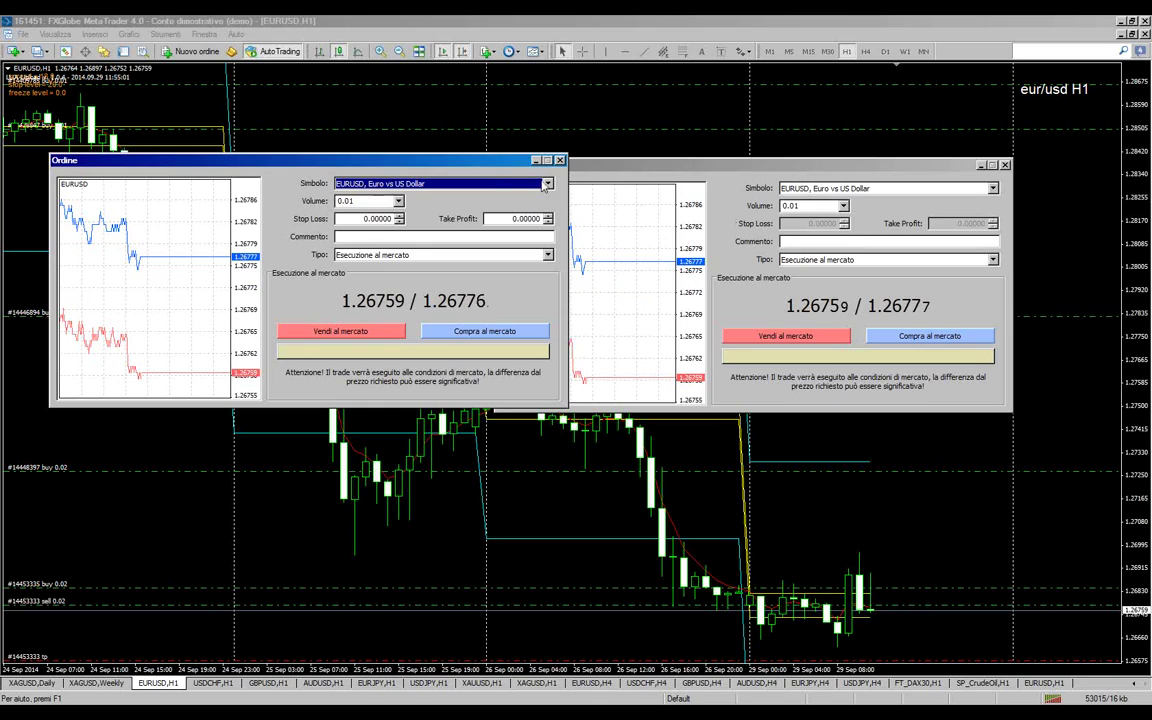
left_click_drag(474, 168, 473, 173)
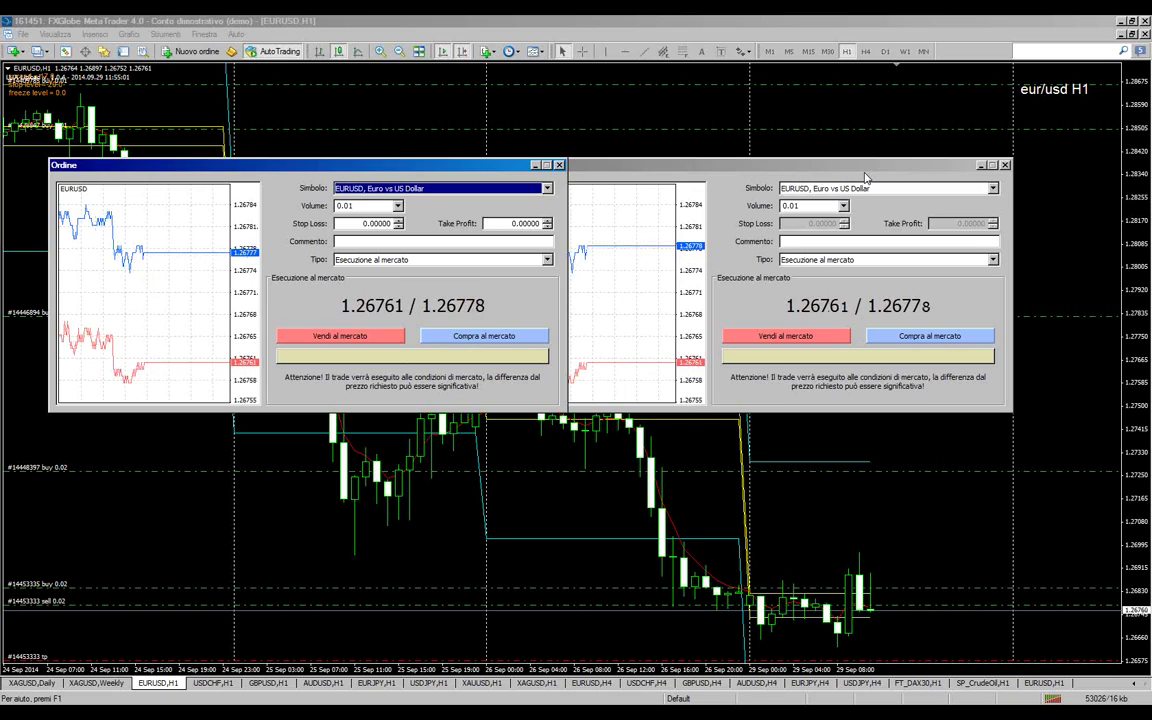
Close both EURUSD order windows, then reopen and dismiss the EURUSD and FT_DAX30 order windows without placing an order
left_click(560, 165)
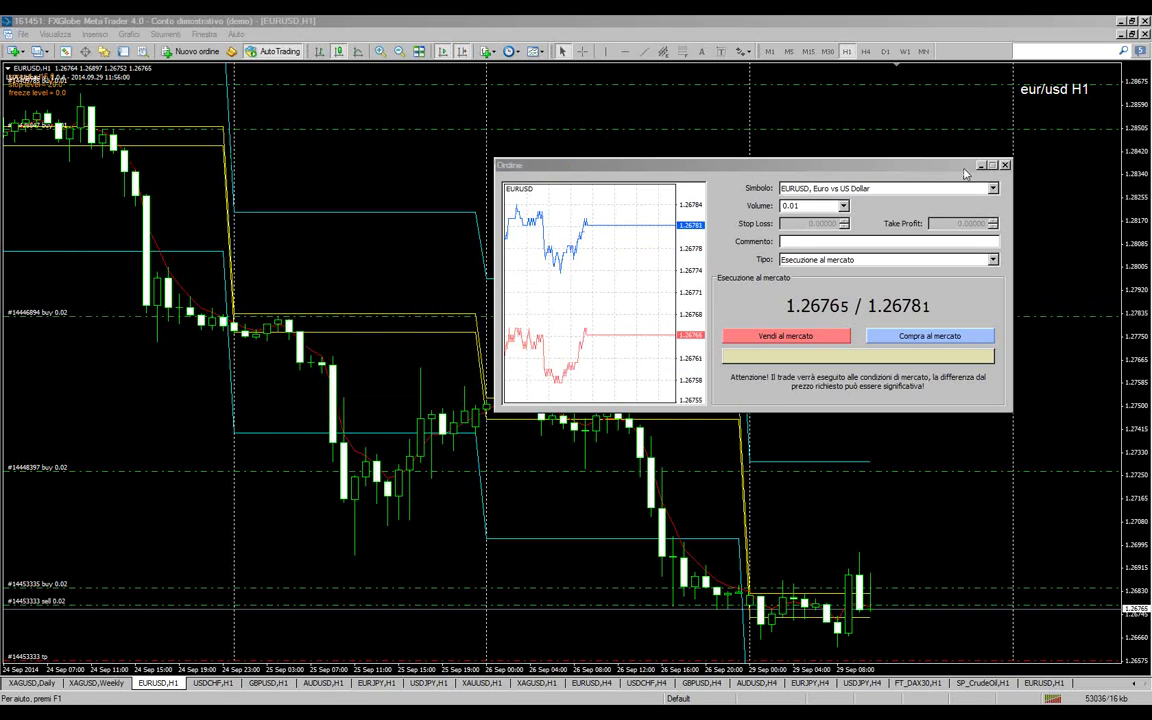
left_click_drag(880, 167, 745, 164)
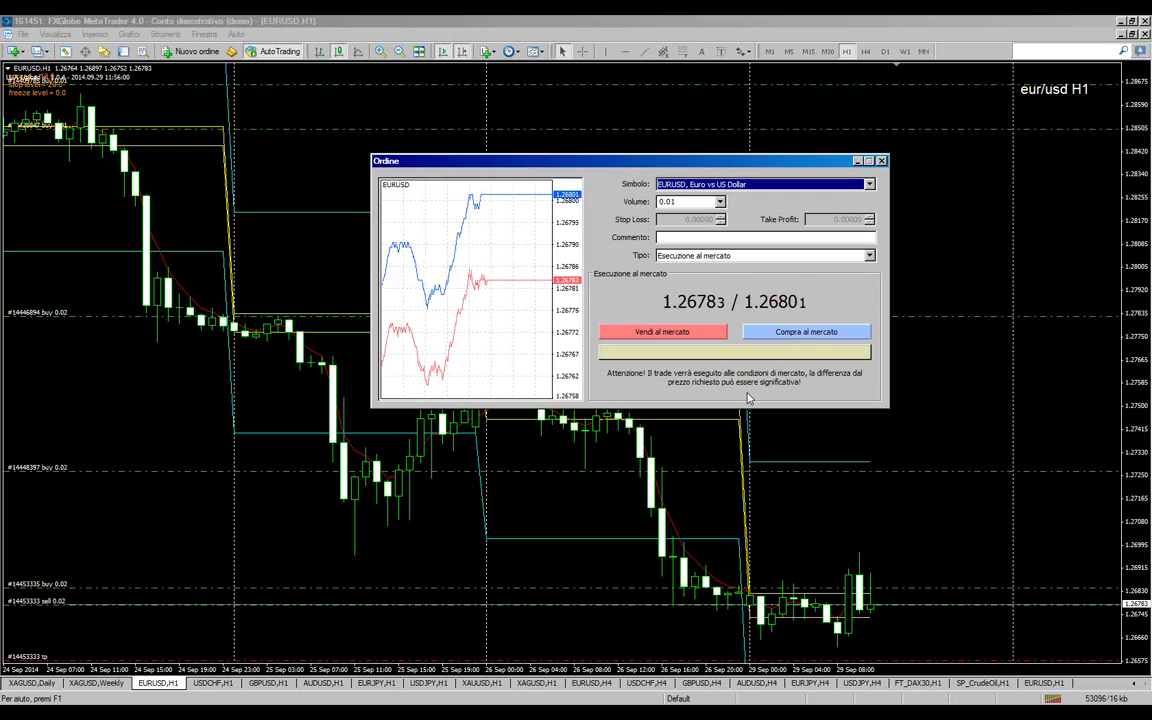
left_click(881, 161)
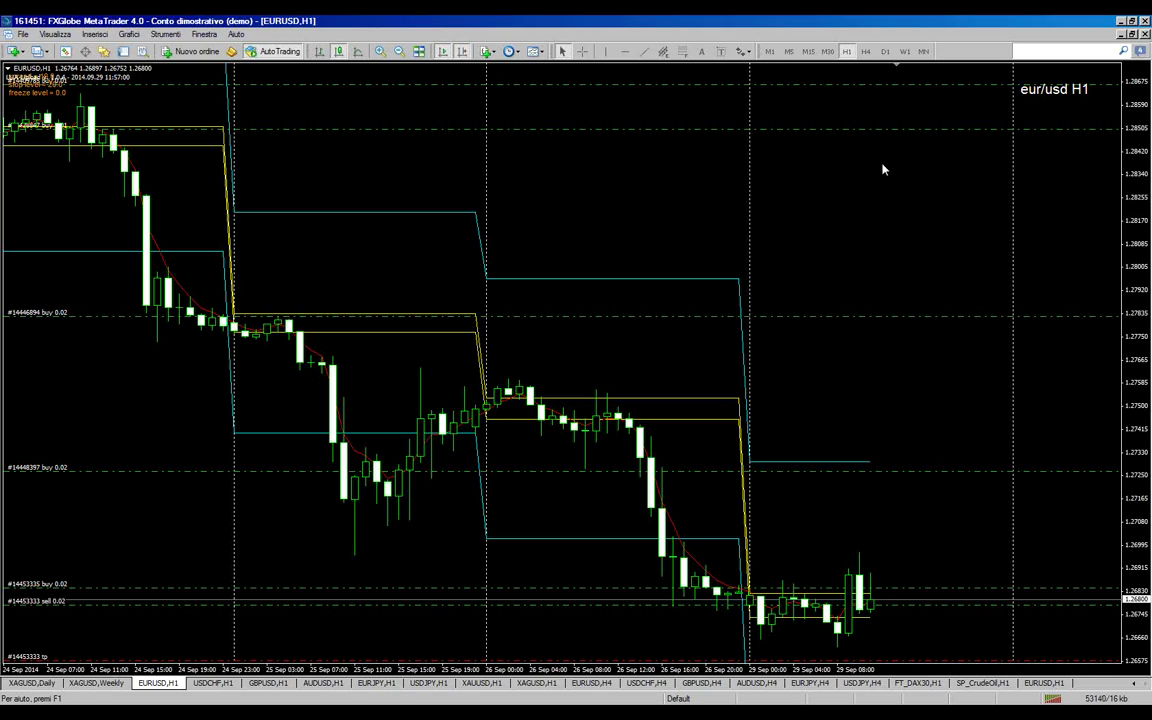
left_click(183, 52)
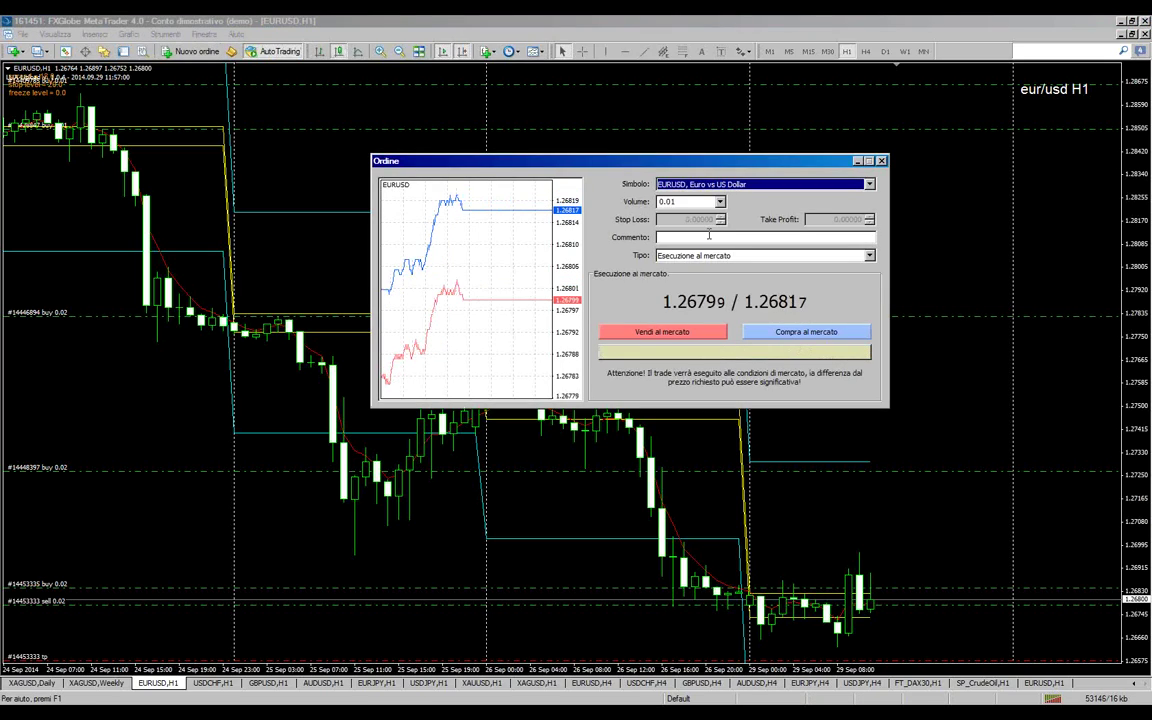
left_click(881, 162)
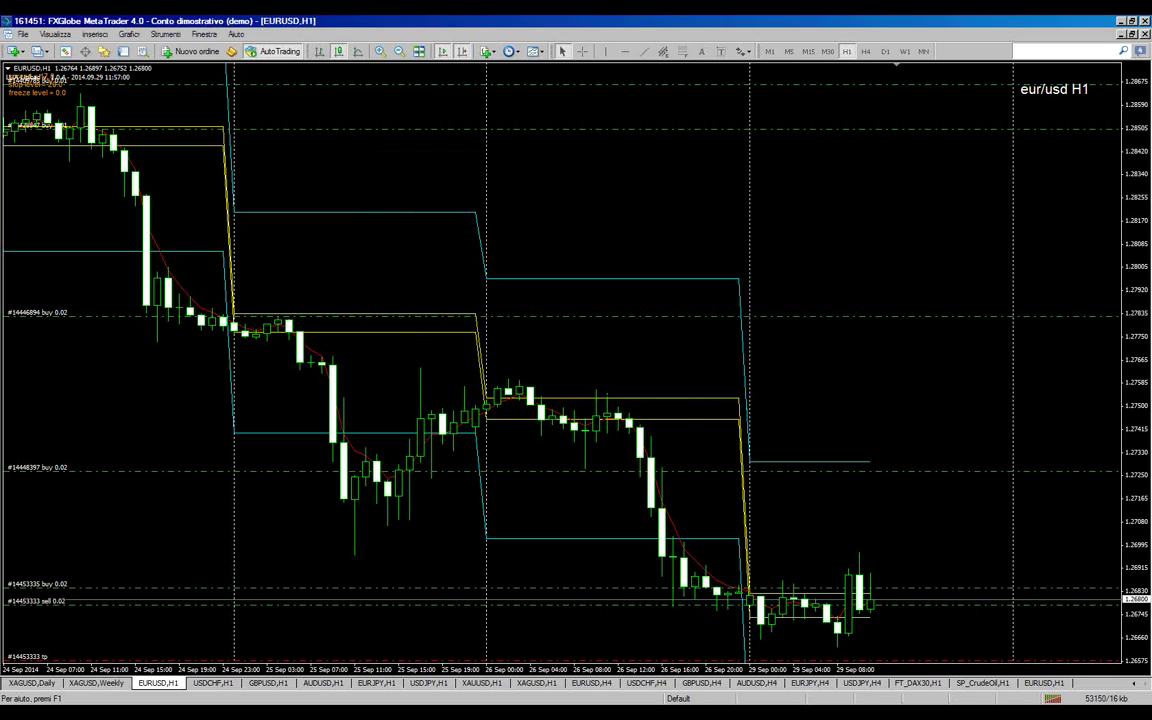
key("F9")
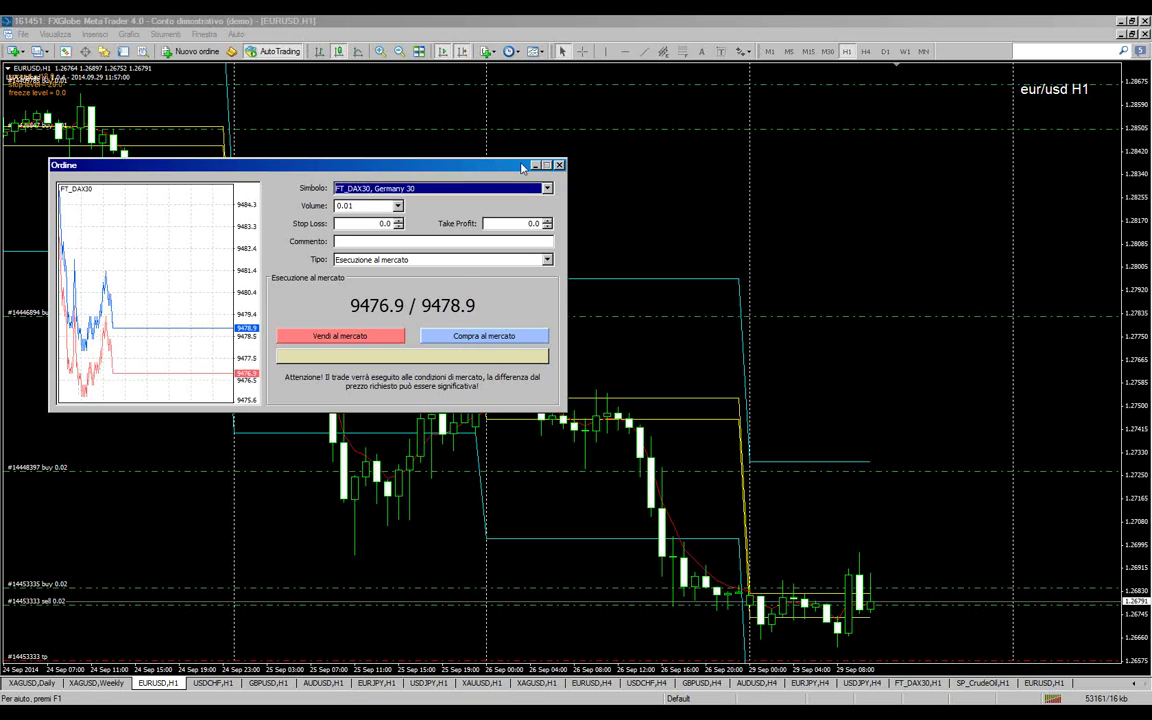
key("Escape")
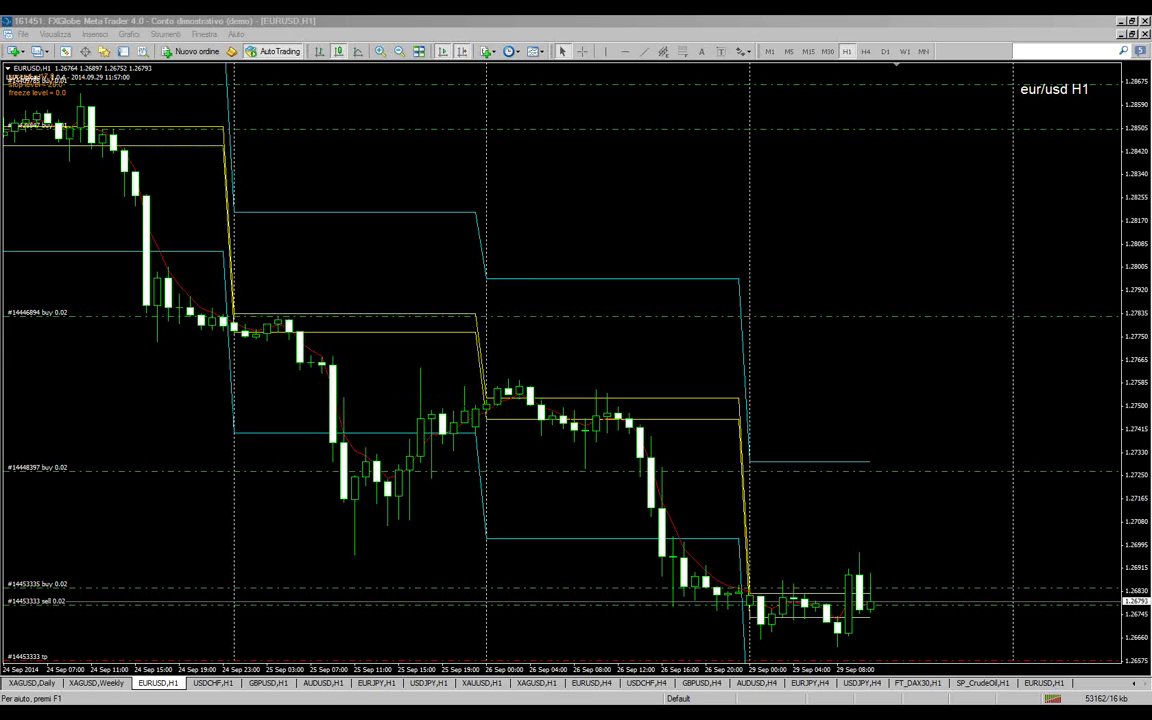
Show the open positions and open the 0.01-lot FT_DAX30 buy position entered at 9468.1 for modification
left_click(123, 51)
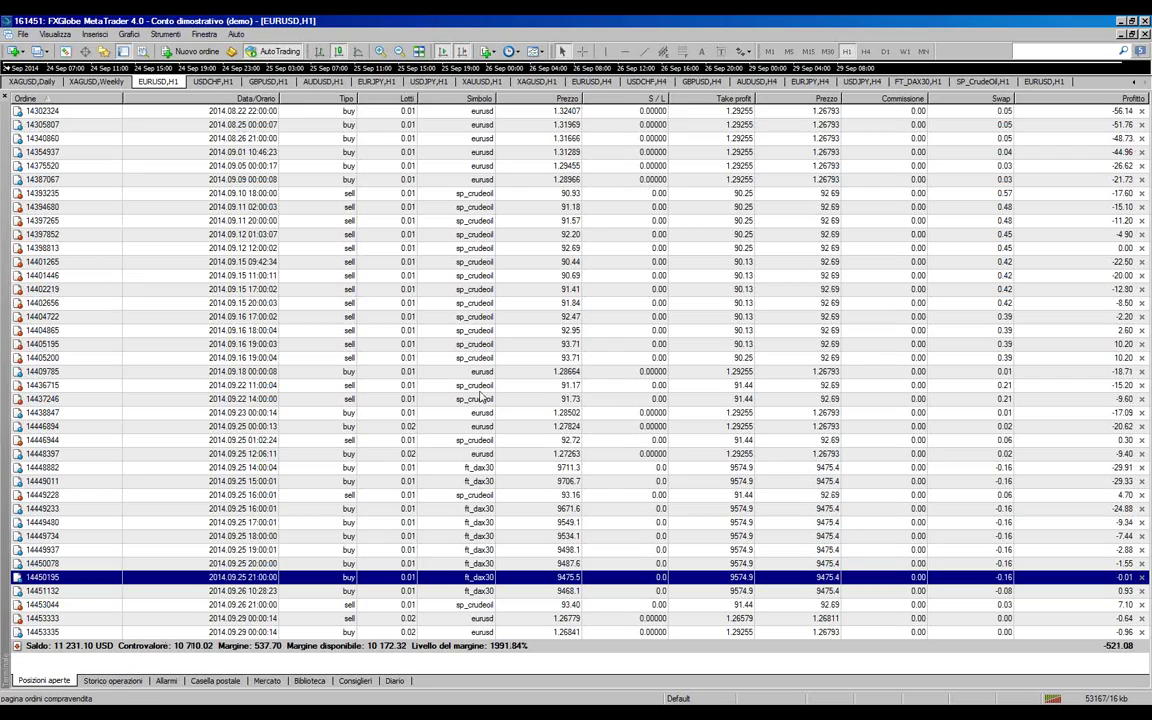
right_click(790, 592)
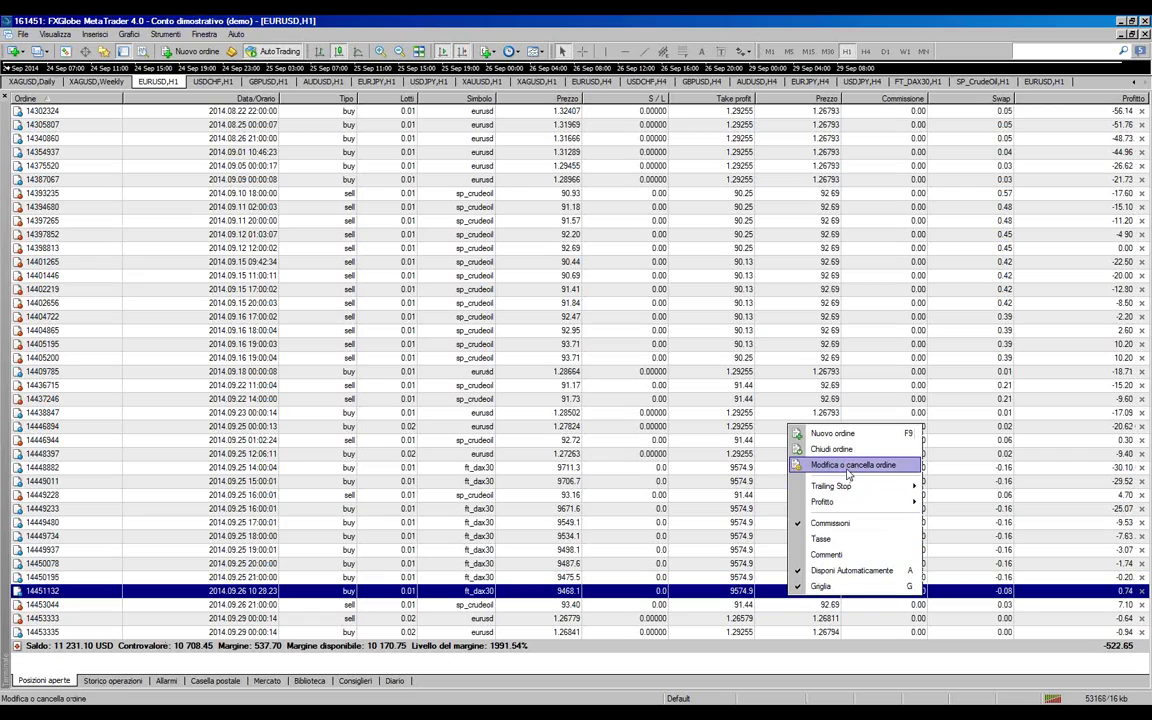
left_click(847, 467)
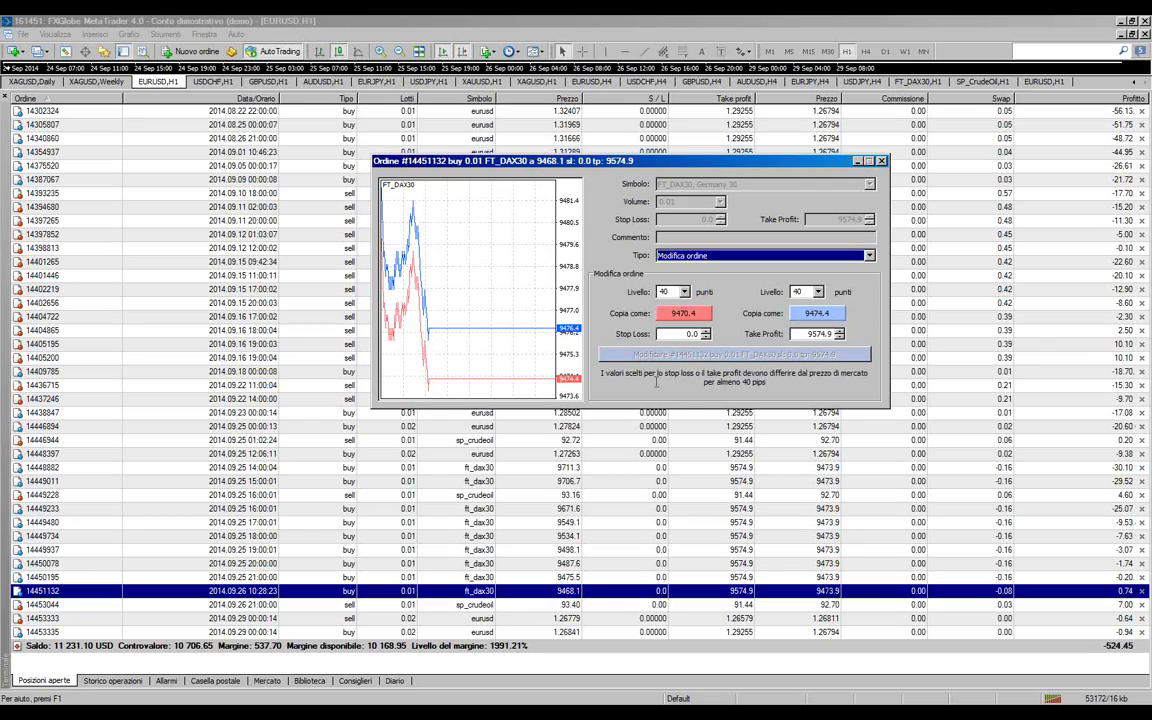
Try stop-loss distances of 200 and 100 points, then return to 200 and copy 9456.4 as the stop loss
left_click(681, 292)
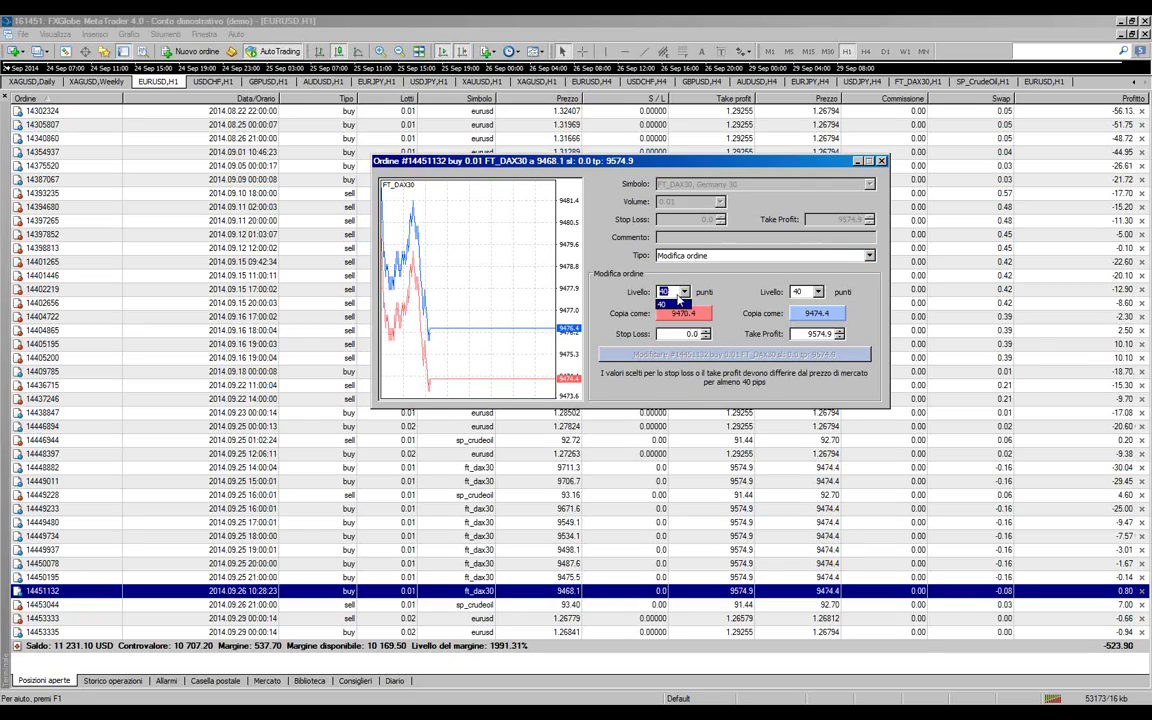
left_click(678, 302)
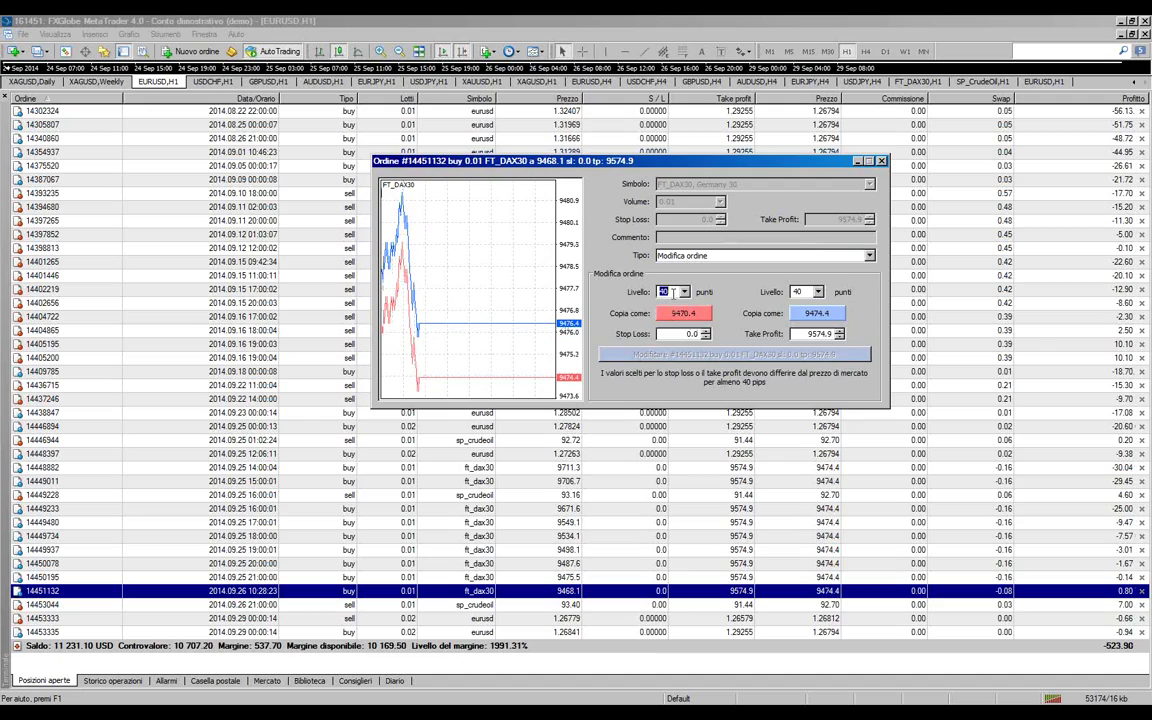
type("200")
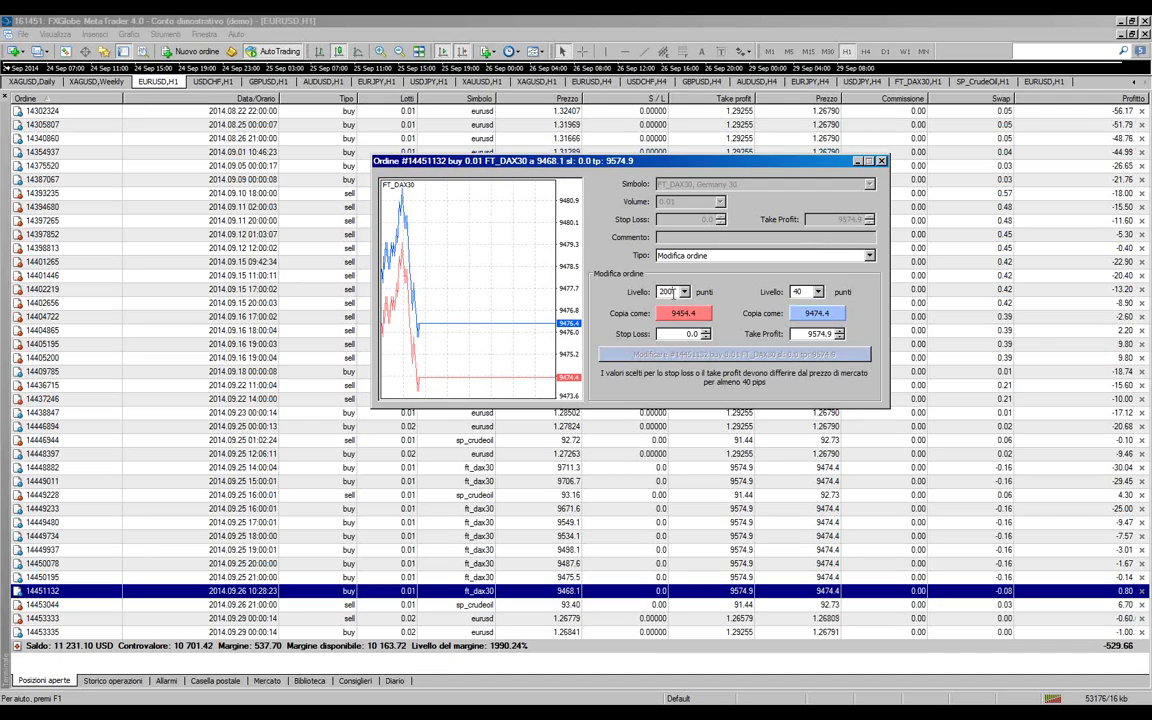
key("BackSpace")
key("BackSpace")
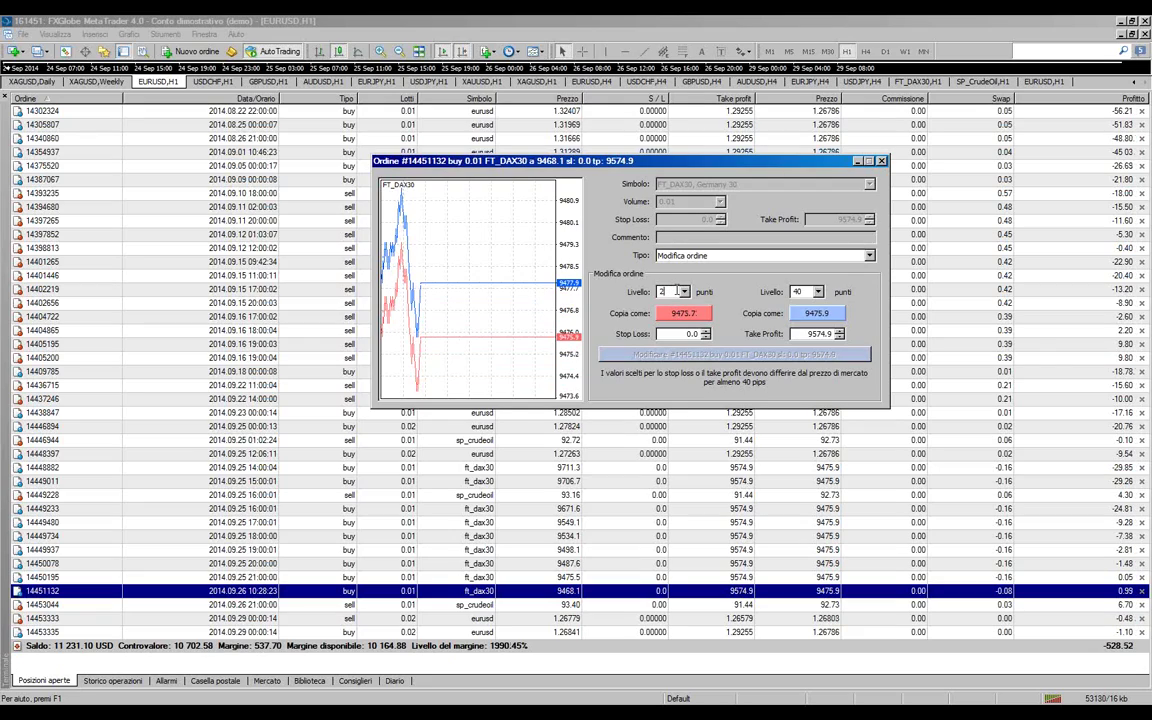
type("1000")
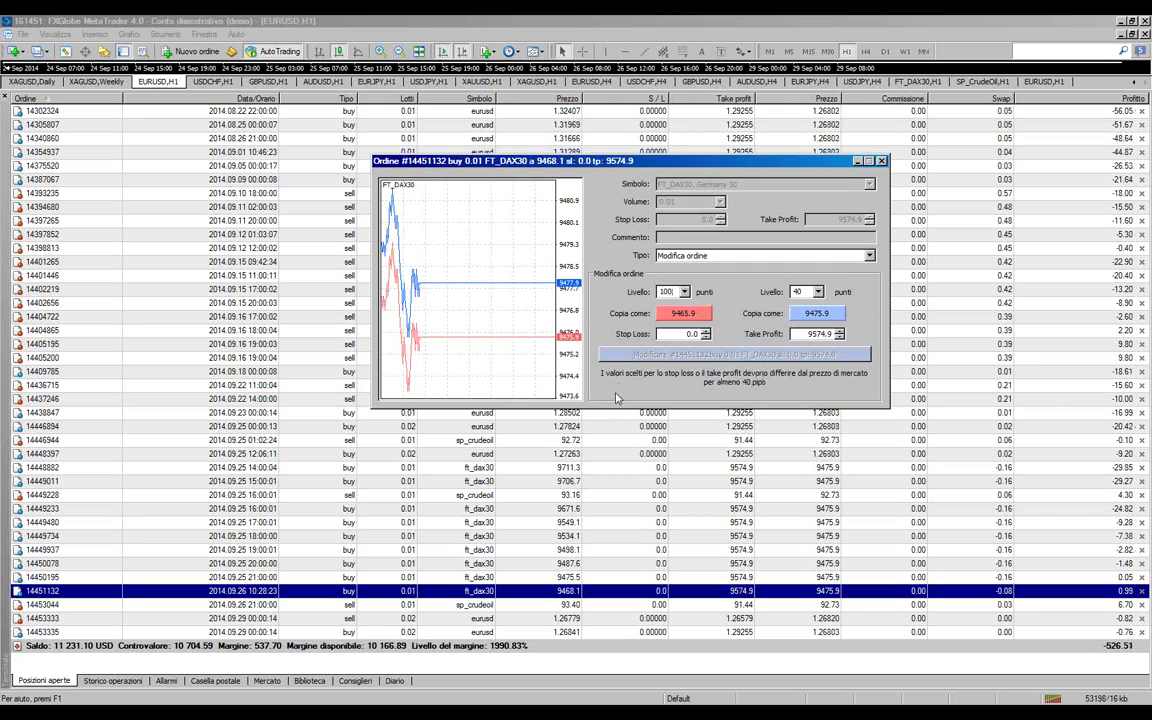
key("BackSpace")
key("BackSpace")
key("BackSpace")
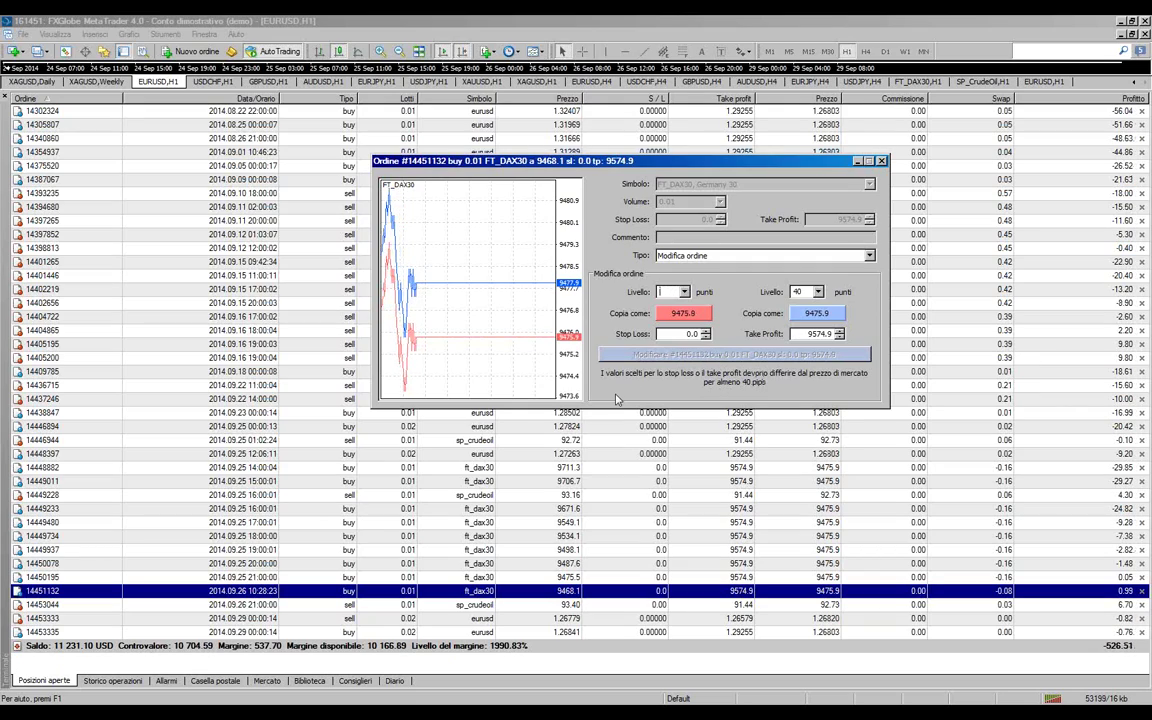
type("200")
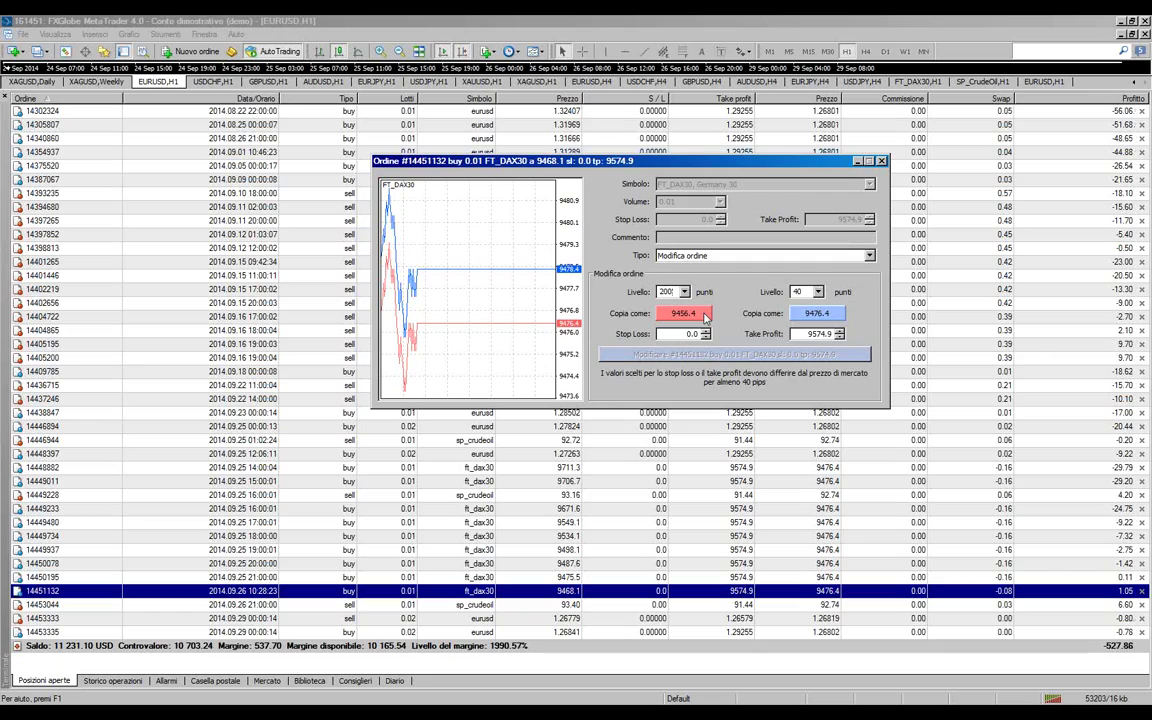
left_click(704, 315)
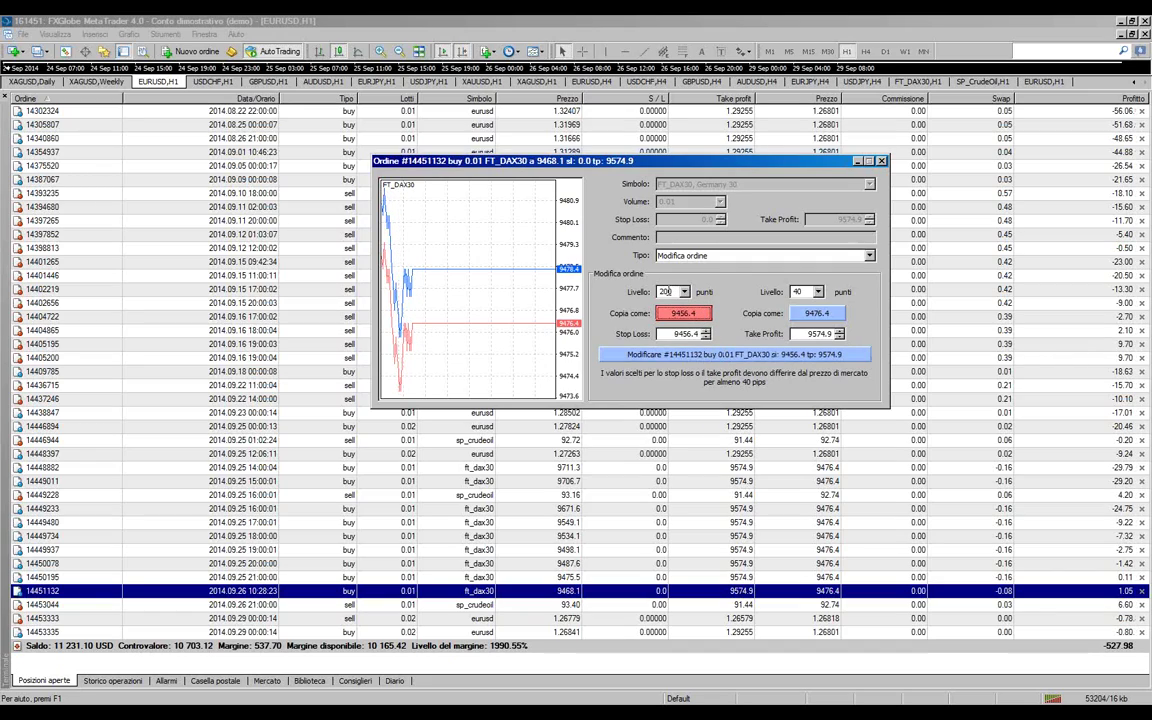
Try a stop-loss distance of 30 points and copy 9473.4 as the stop loss
double_click(665, 291)
type("30")
left_click(684, 313)
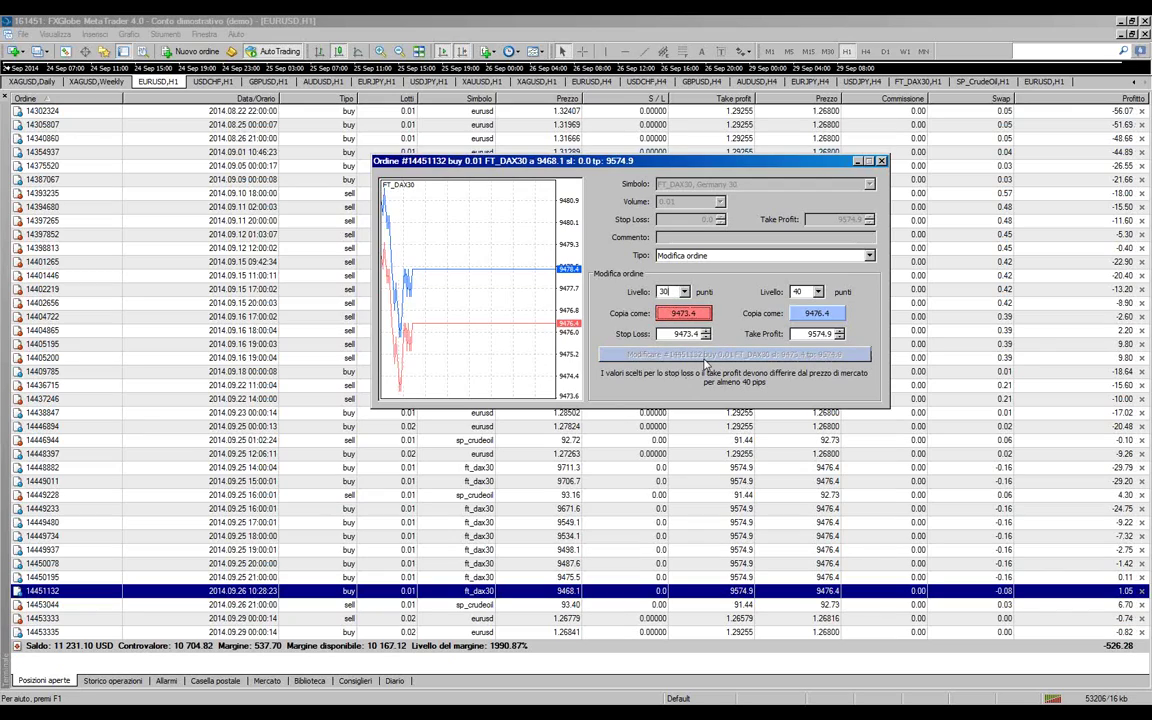
Set the stop-loss distance to 40 points, copy it as the stop loss, and lower the stop loss to 9472.6
double_click(665, 291)
type("40")
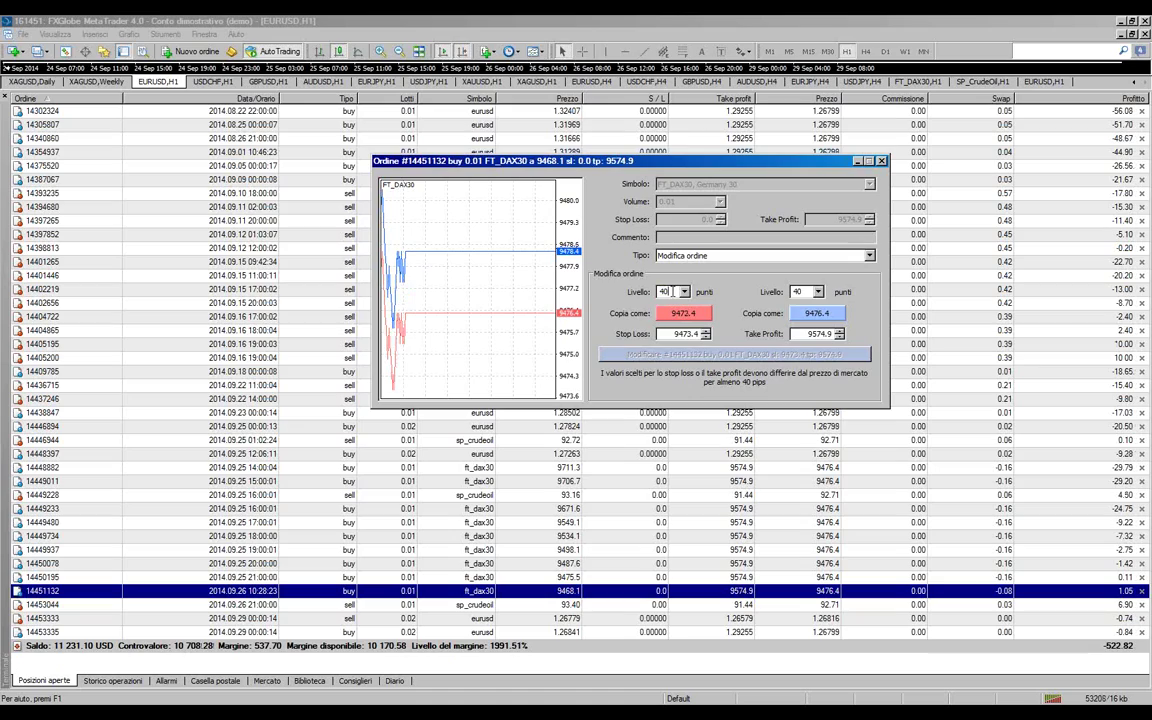
left_click(684, 313)
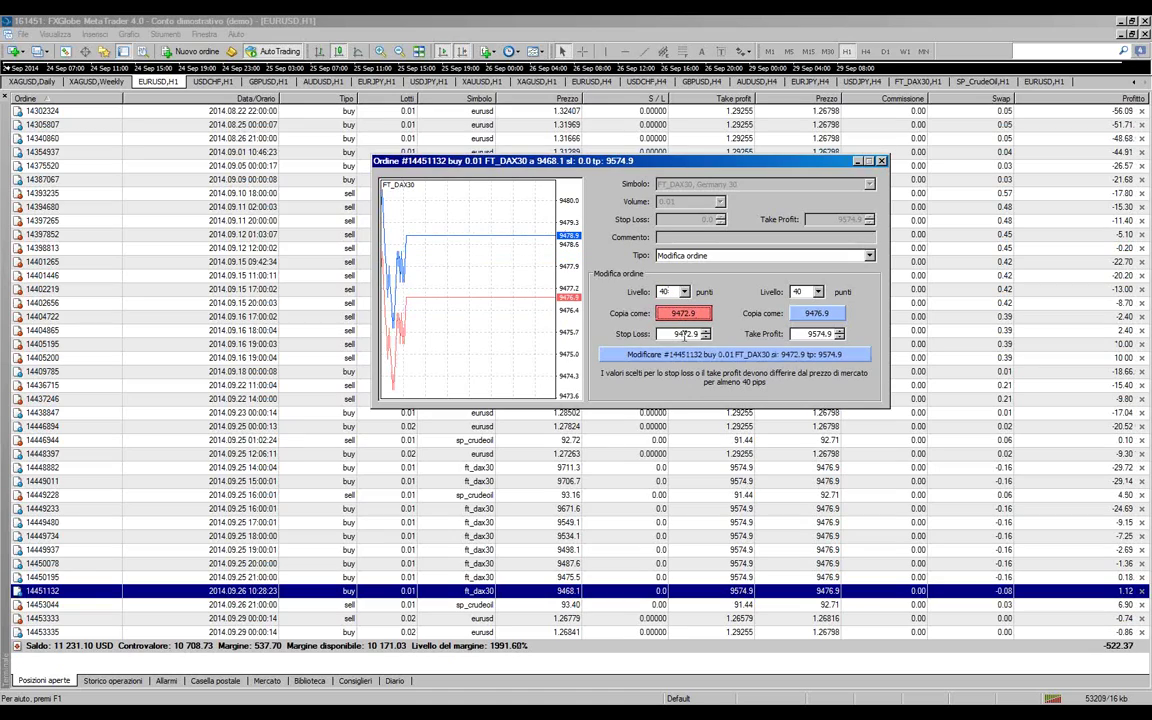
left_click(705, 337)
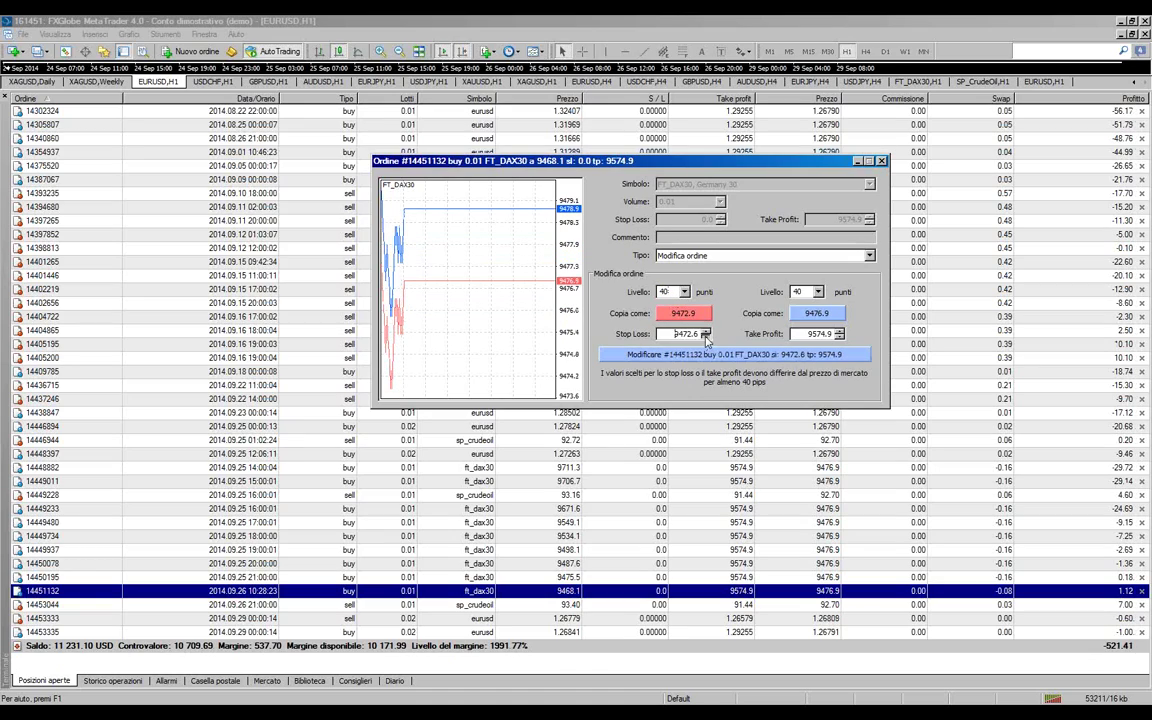
Try lowering the FT_DAX30 position's stop loss to 9472.4, and close the modification window without applying it
left_click(705, 337)
left_click(705, 337)
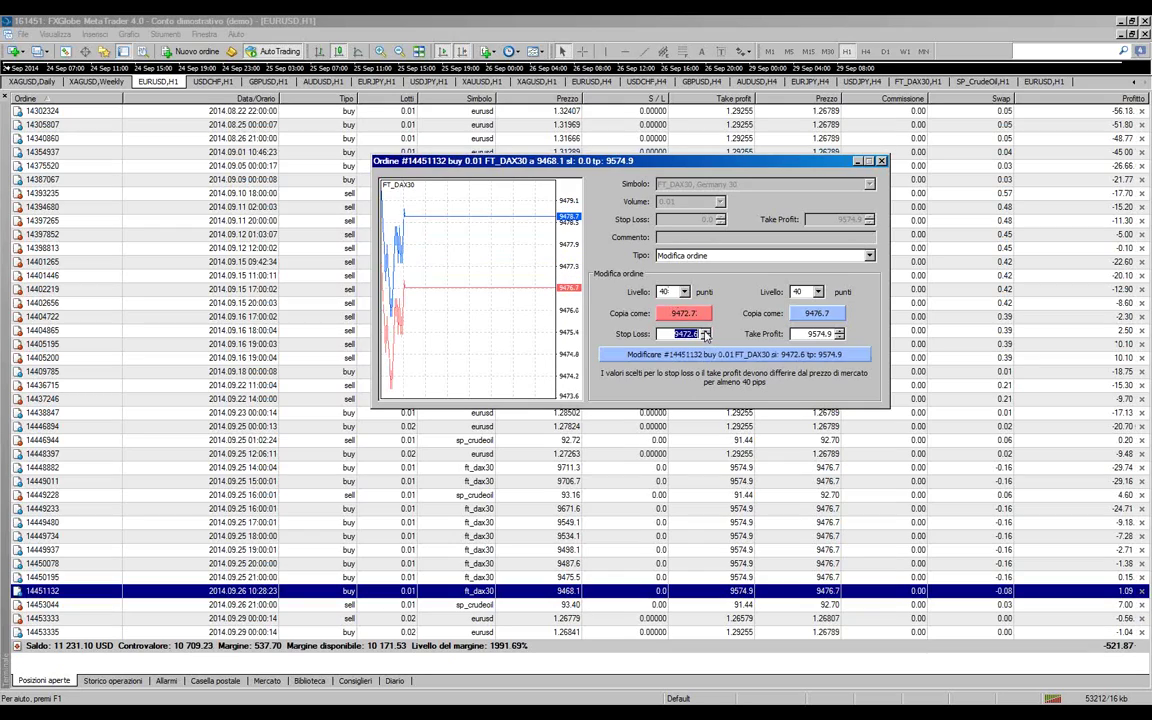
left_click(705, 331)
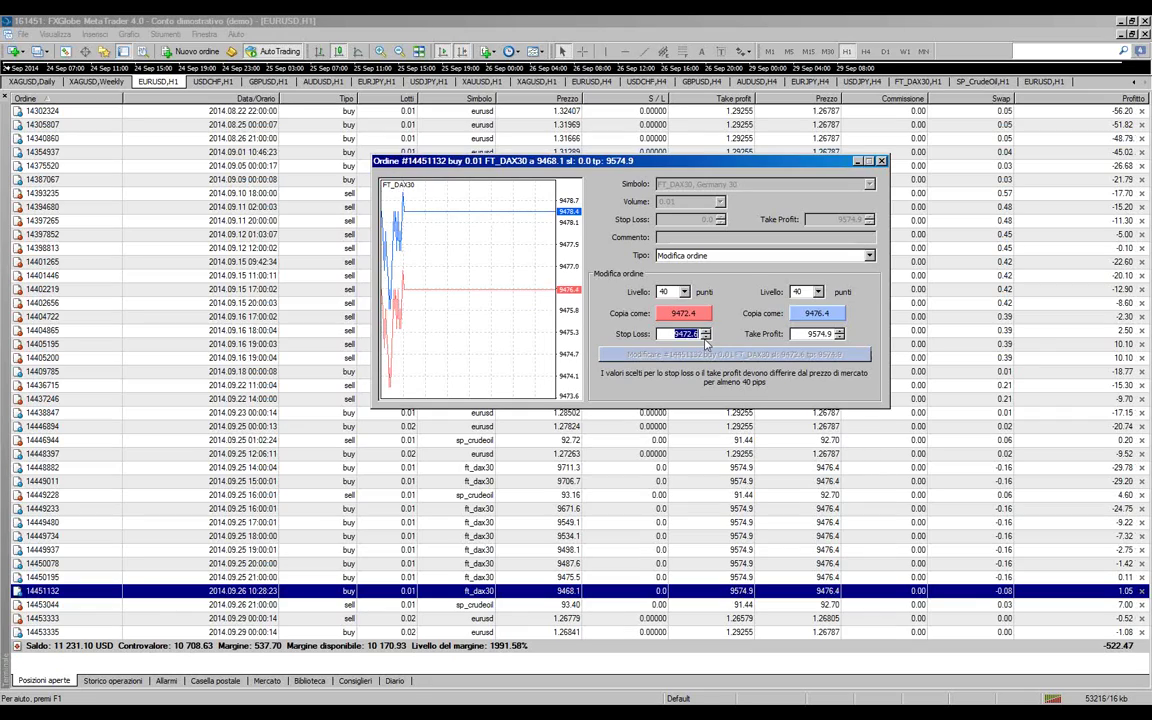
left_click(705, 339)
left_click(705, 339)
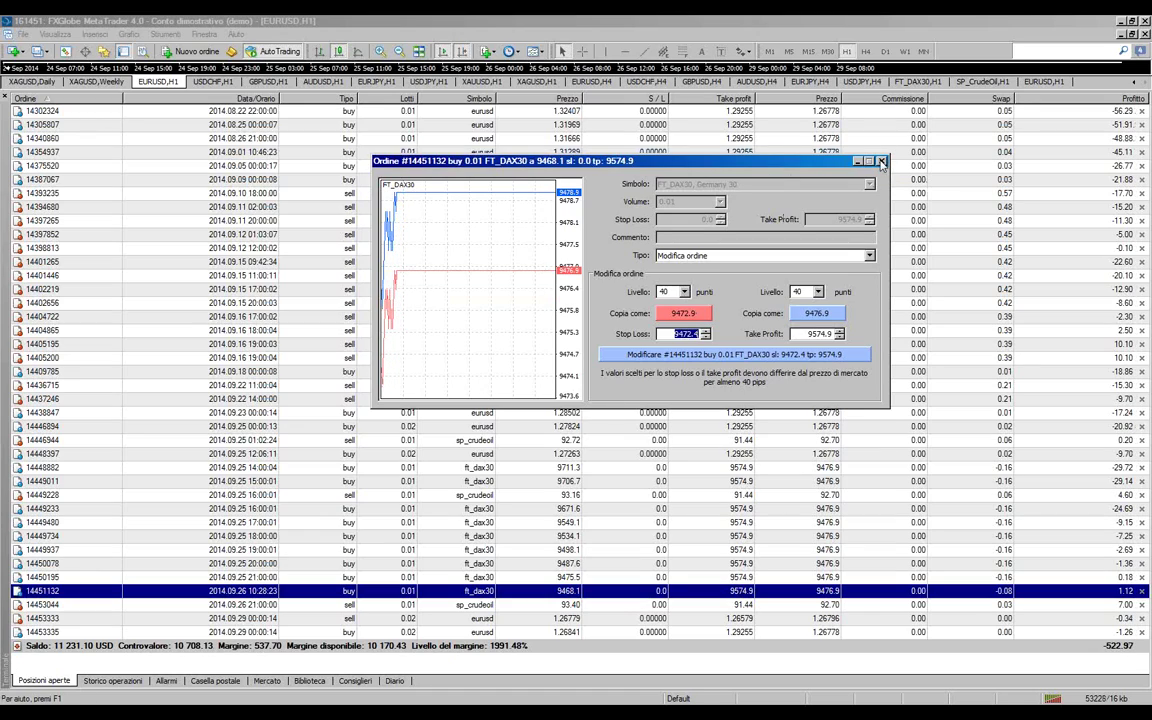
left_click(881, 162)
Open new market order windows for EURUSD and FT_DAX30, and try a stop loss of 9476.3 on the FT_DAX30 order
left_click(180, 52)
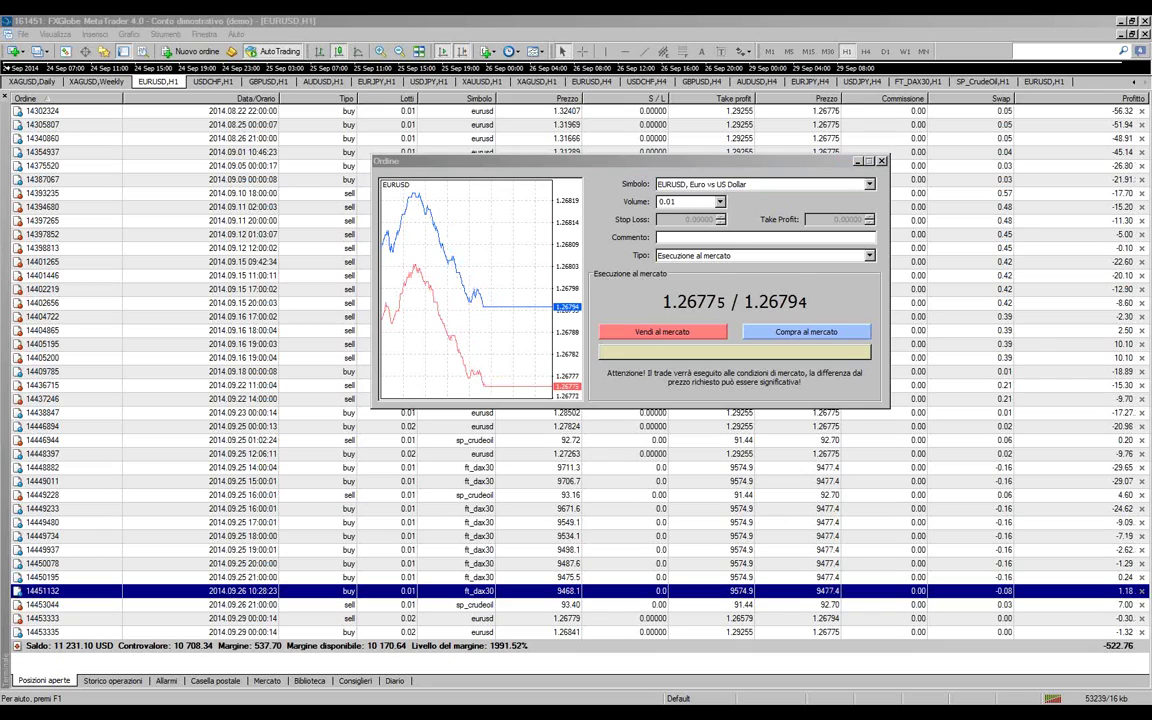
left_click(686, 228)
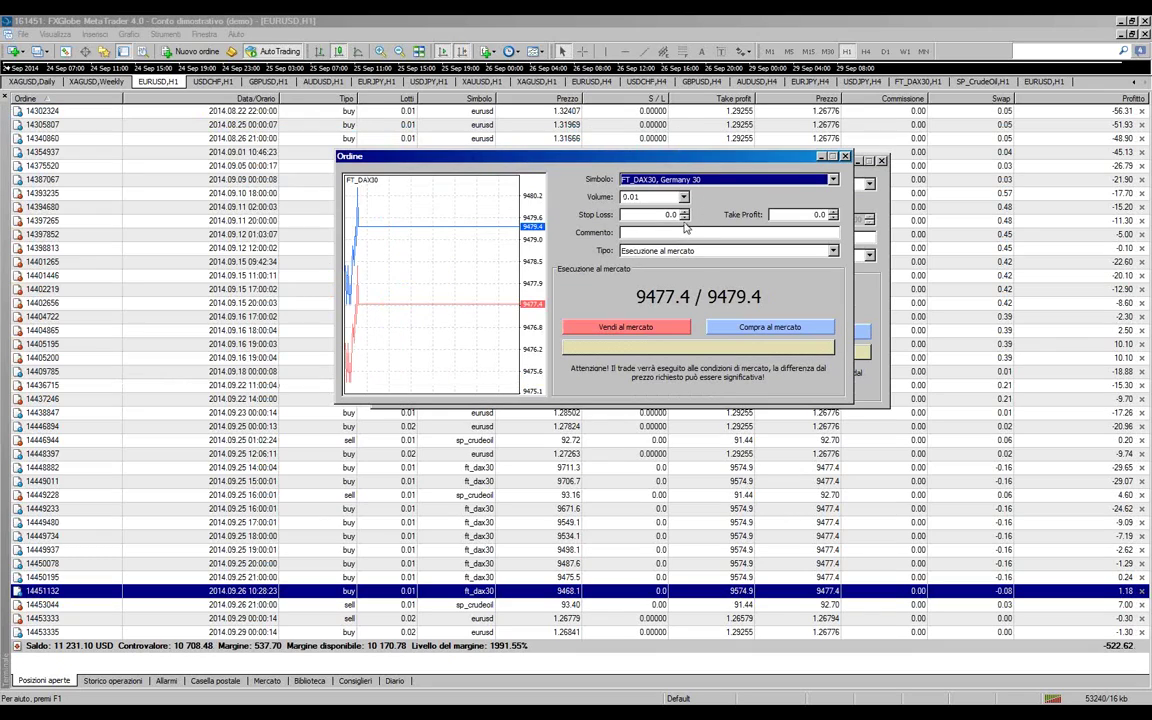
left_click(684, 212)
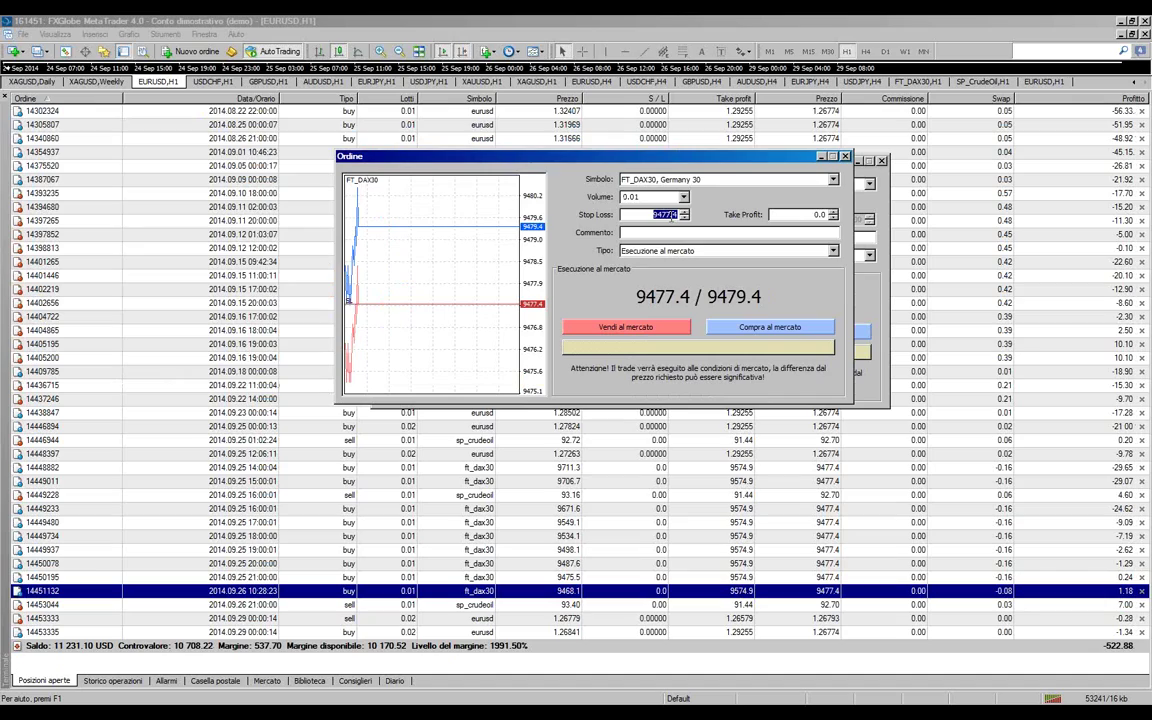
left_click(685, 218)
left_click(685, 218)
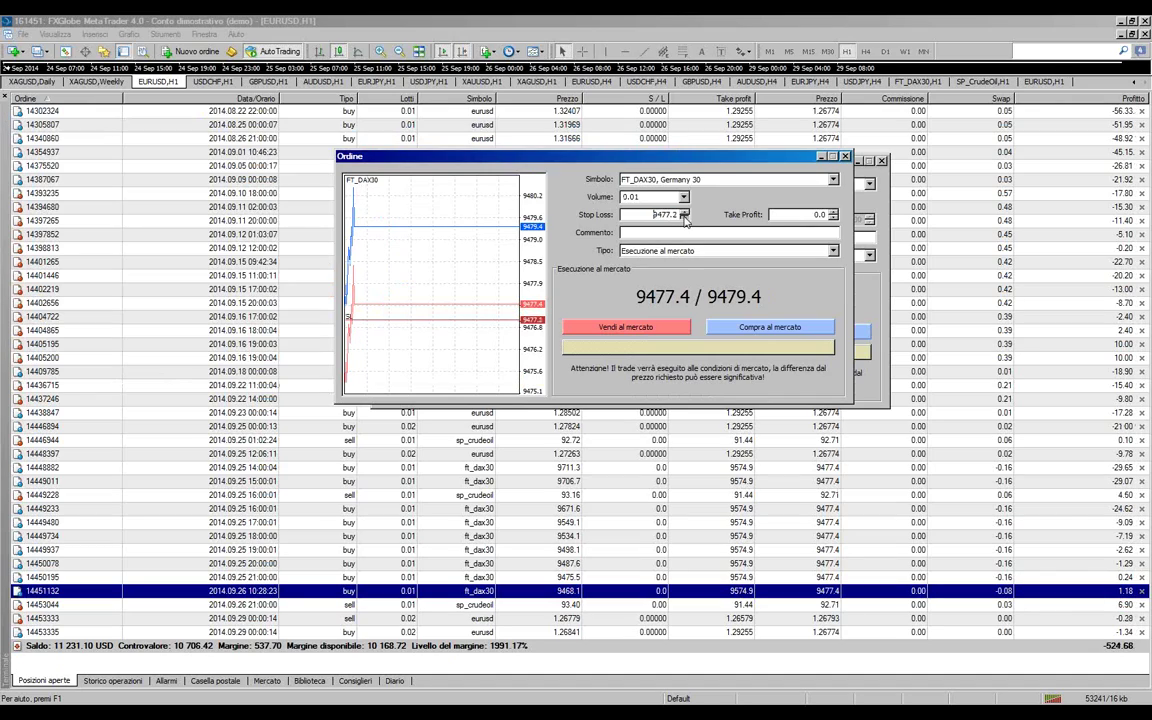
left_click(685, 218)
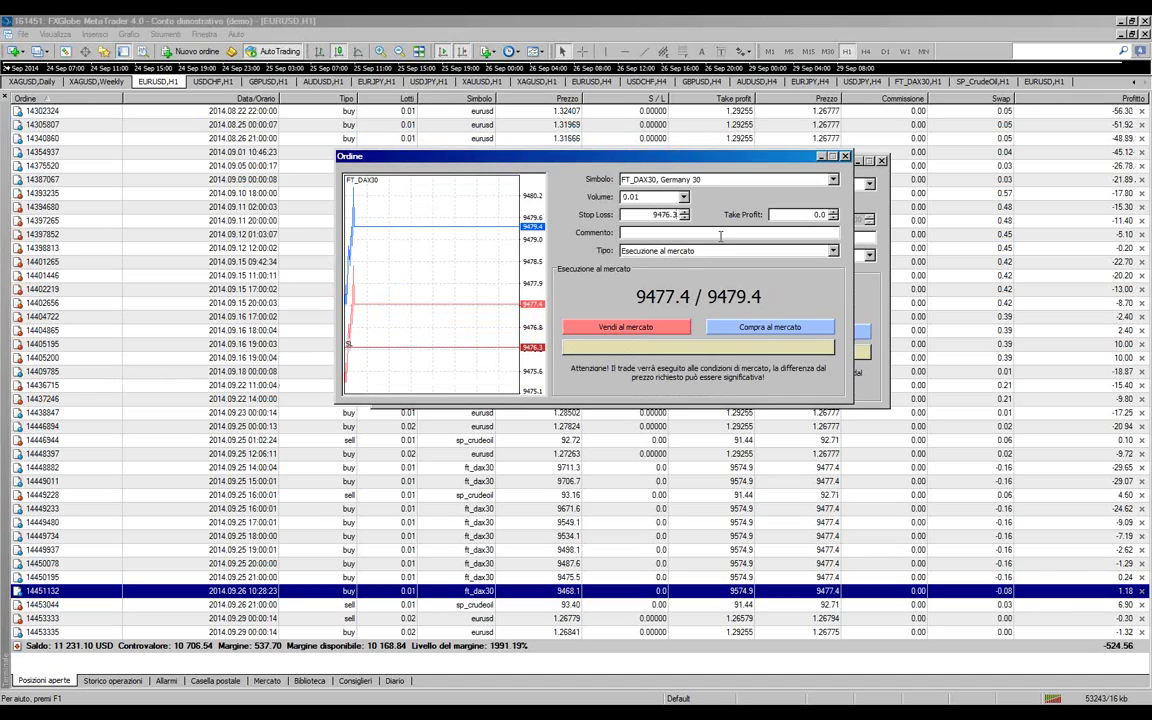
Clear the trial stop loss on the FT_DAX30 order and close both new order windows without placing a trade
key("BackSpace")
key("BackSpace")
key("BackSpace")
key("BackSpace")
type("0")
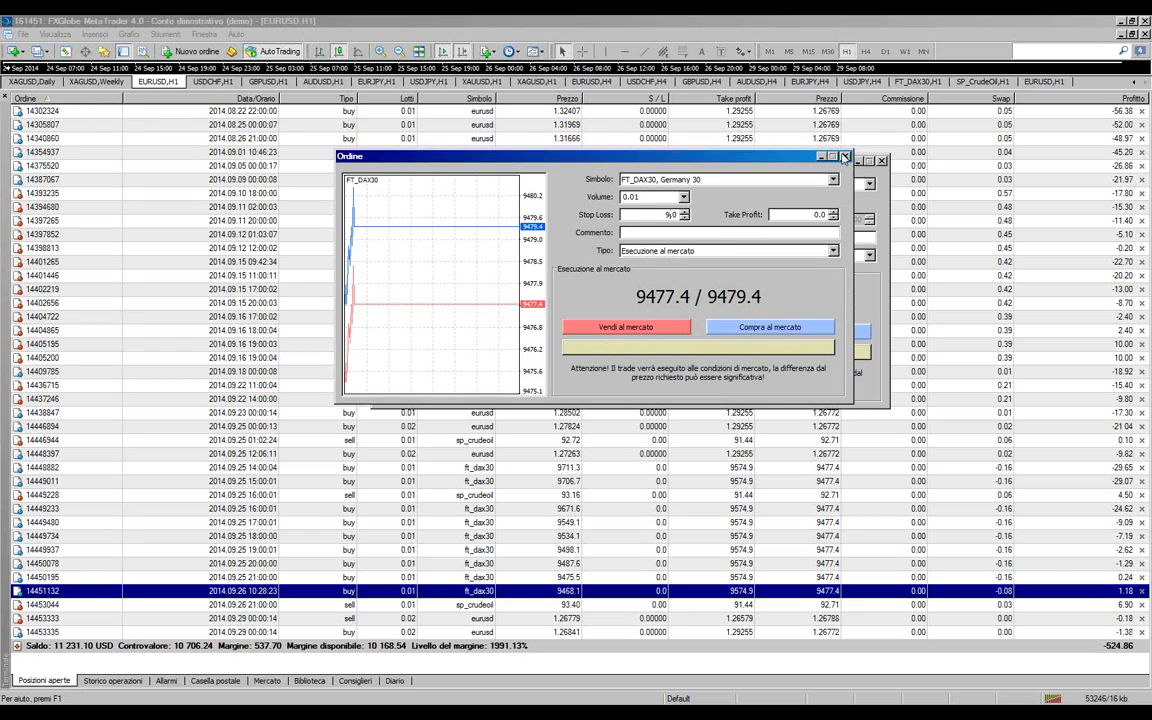
left_click(845, 156)
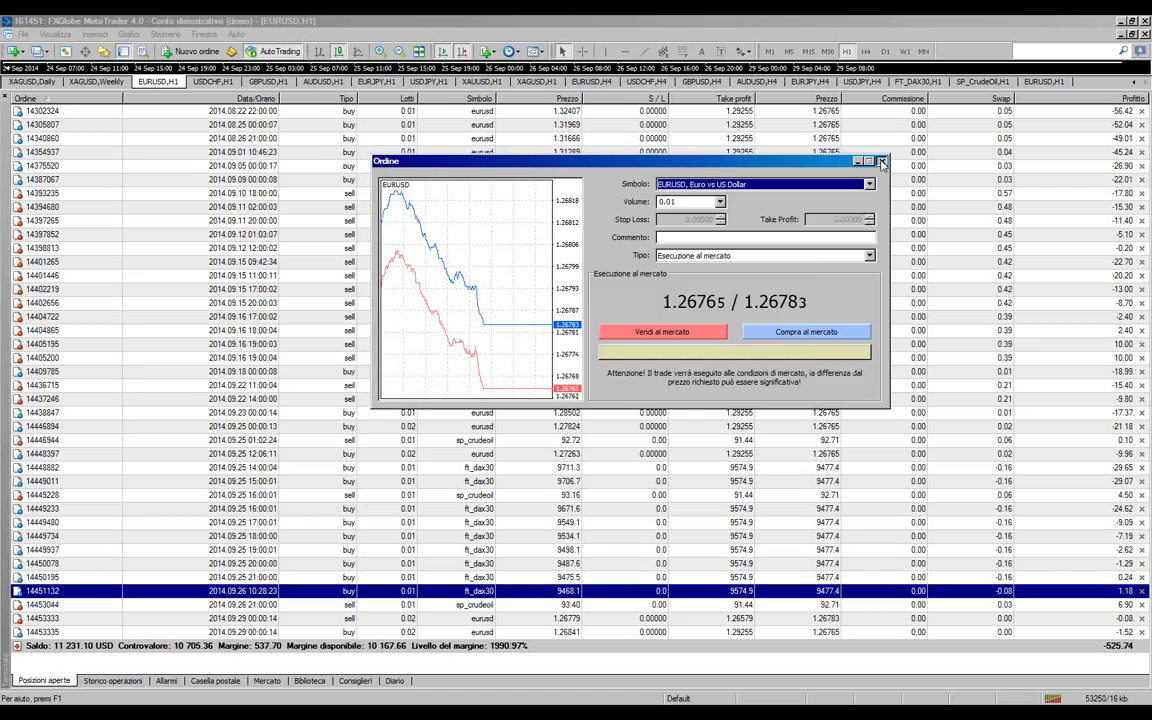
left_click(880, 163)
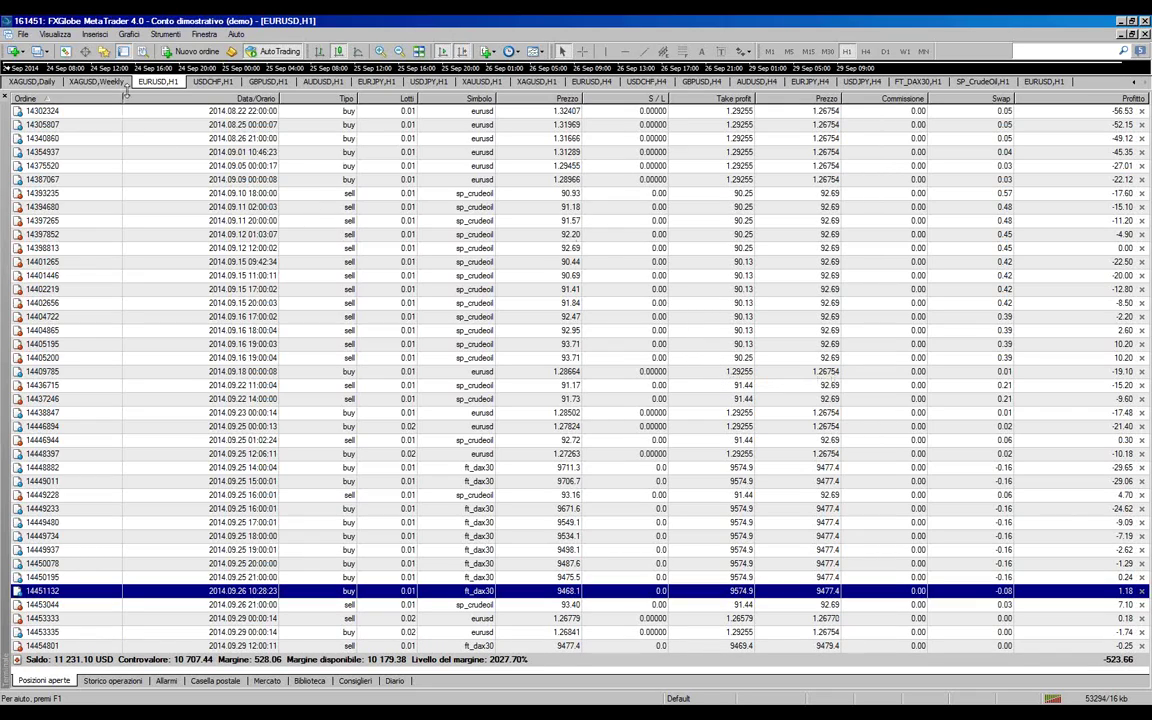
Hide the open positions list to show the EURUSD H1 chart
left_click(123, 51)
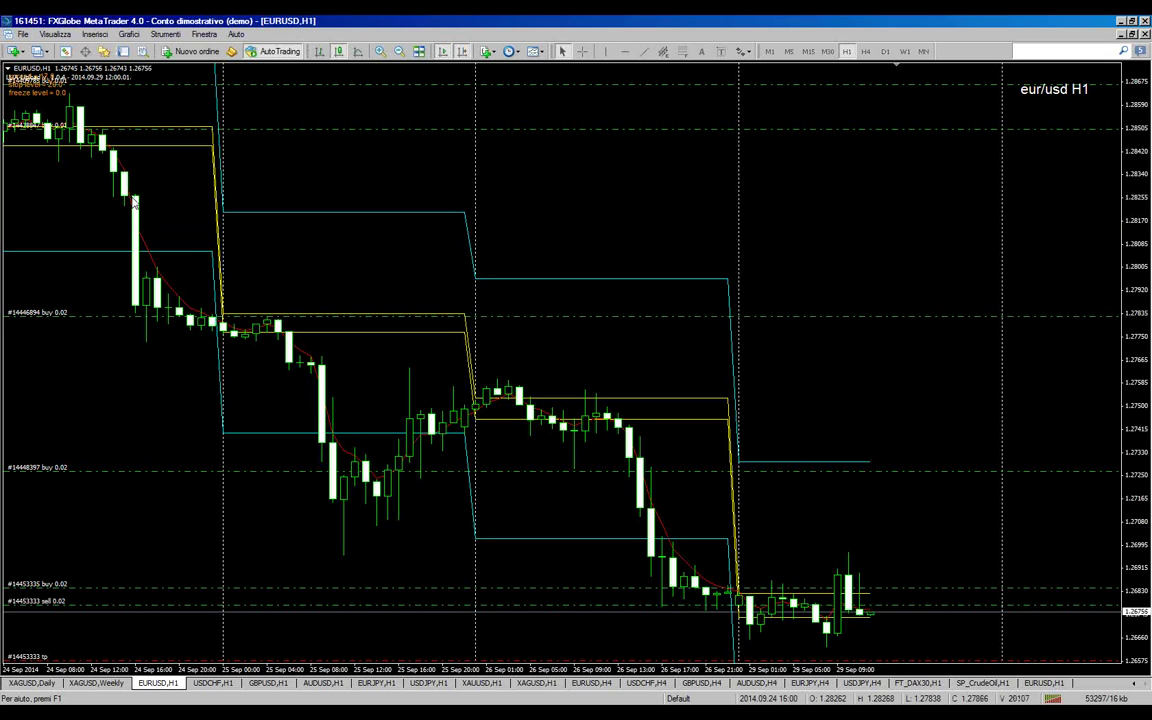